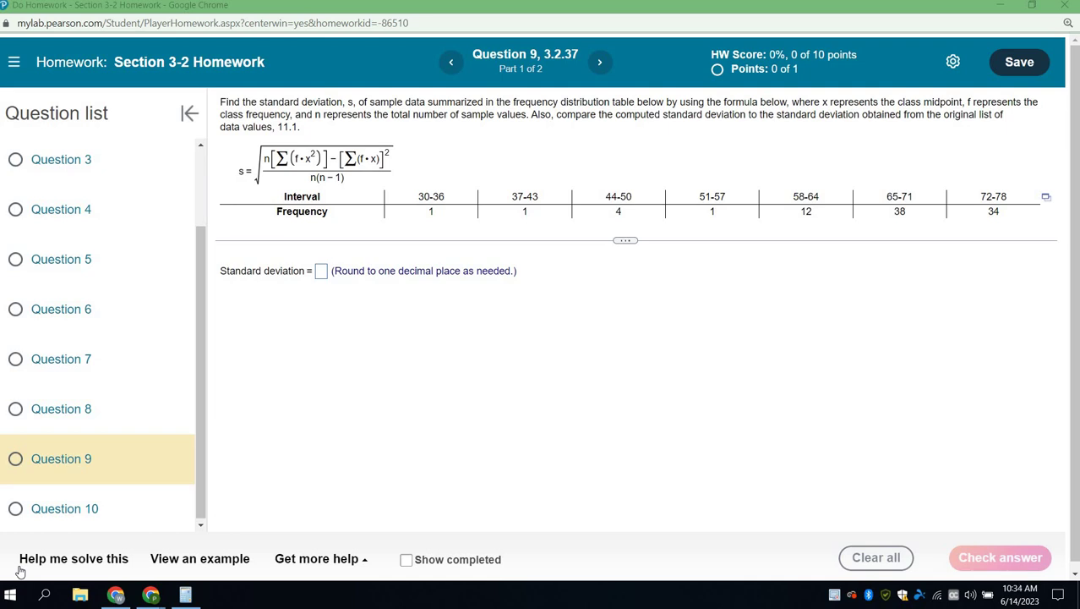
- Show Question 9's Get more help options, then dismiss them without choosing one
left_click(317, 558)
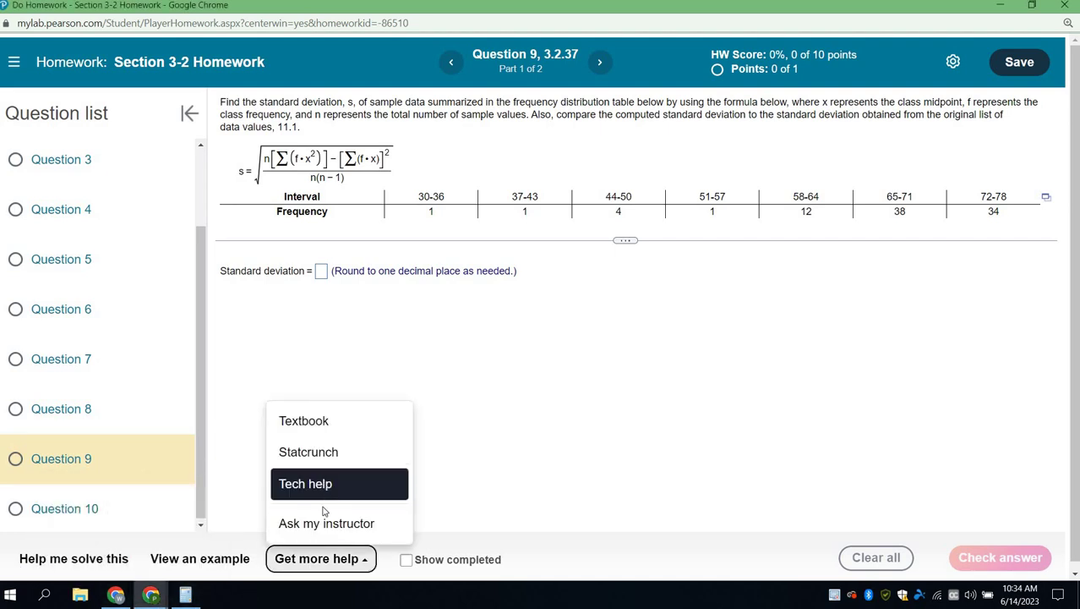
left_click(456, 447)
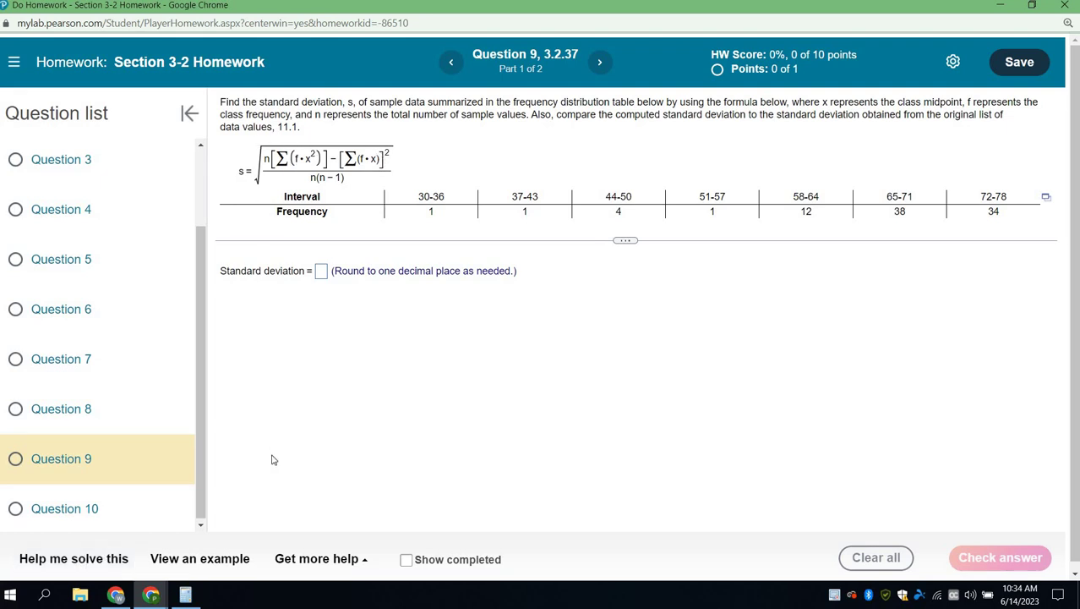
left_click(314, 559)
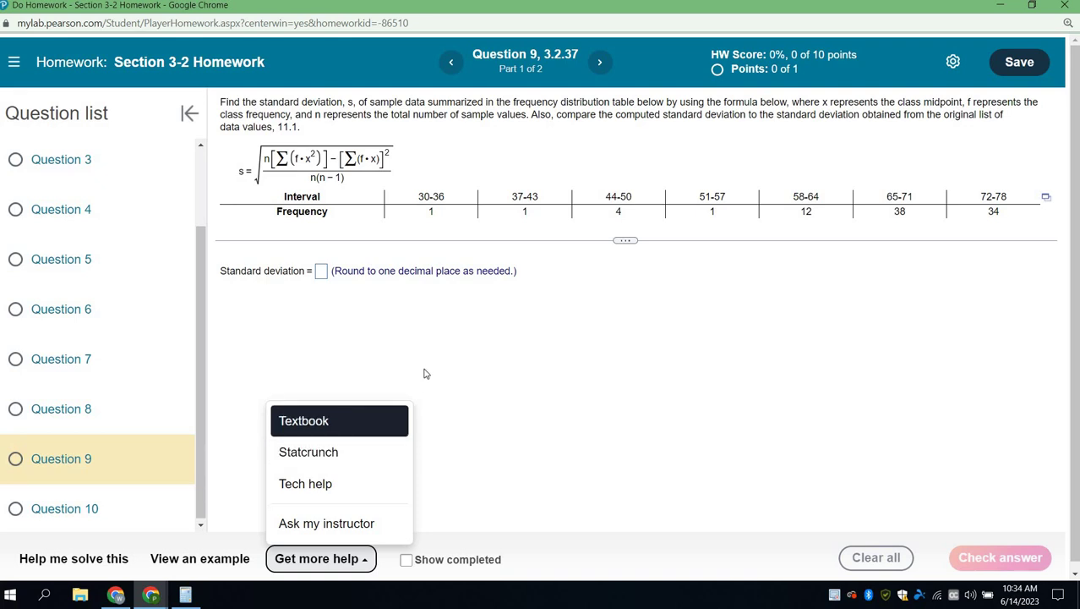
left_click(432, 317)
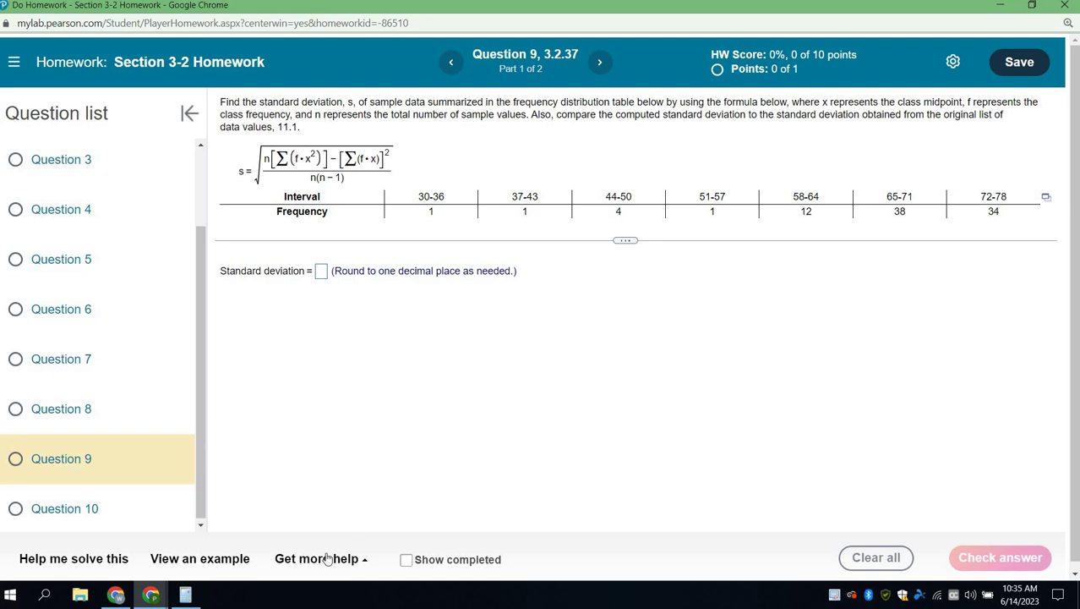
scroll(436, 414, "down", 1)
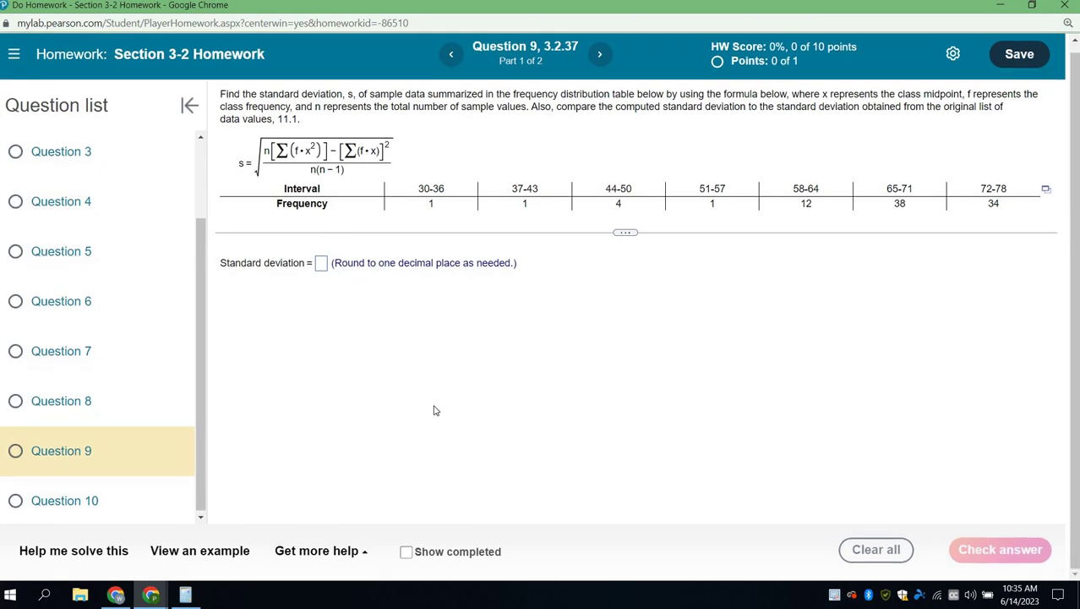
- Launch StatCrunch from Get more help and move its window below the question's frequency table
left_click(359, 558)
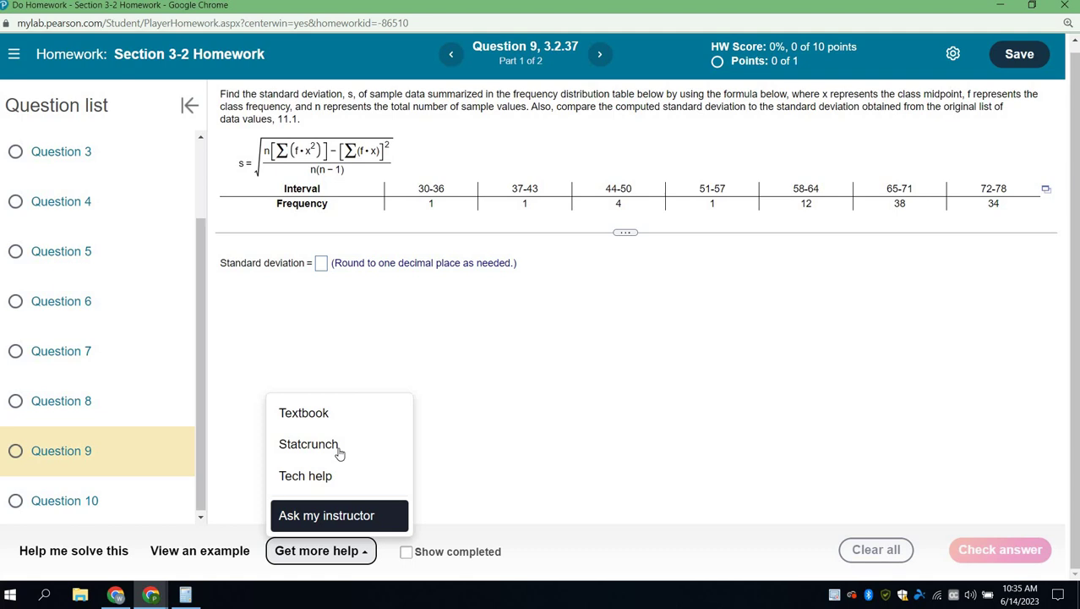
left_click(339, 452)
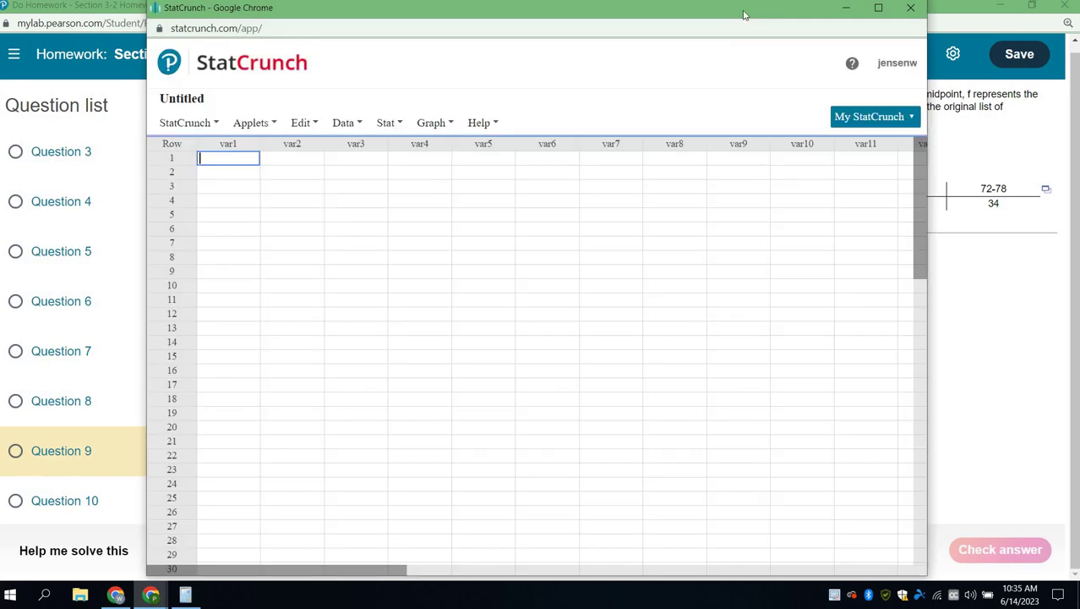
left_click_drag(744, 14, 739, 233)
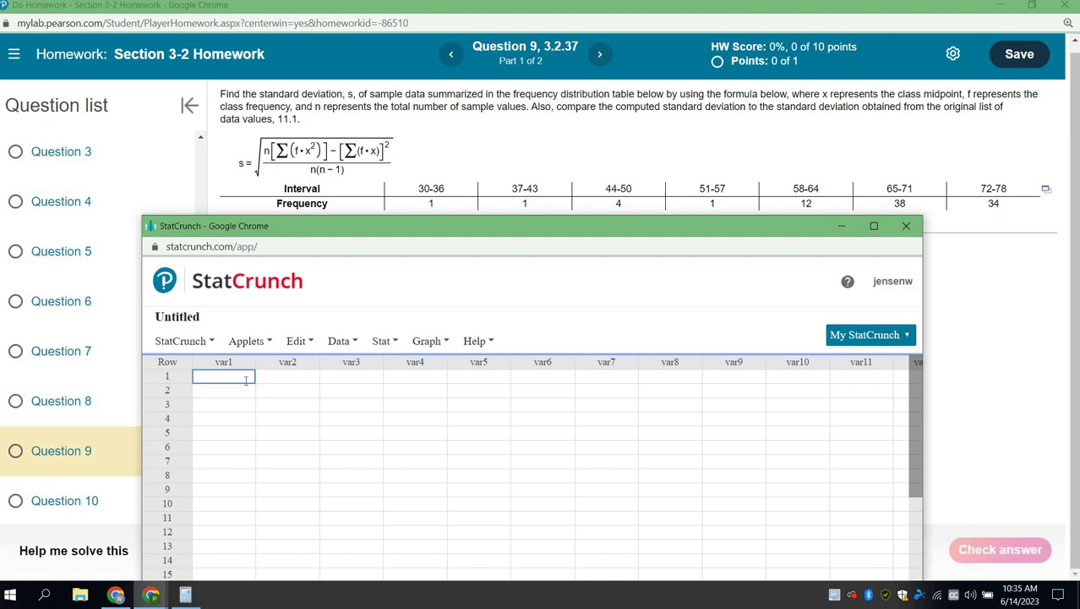
- Enter the midpoints 33, 40, 47, 54, 61, 68 and 75 down var1 rows 1–7
type("33")
key("Return")
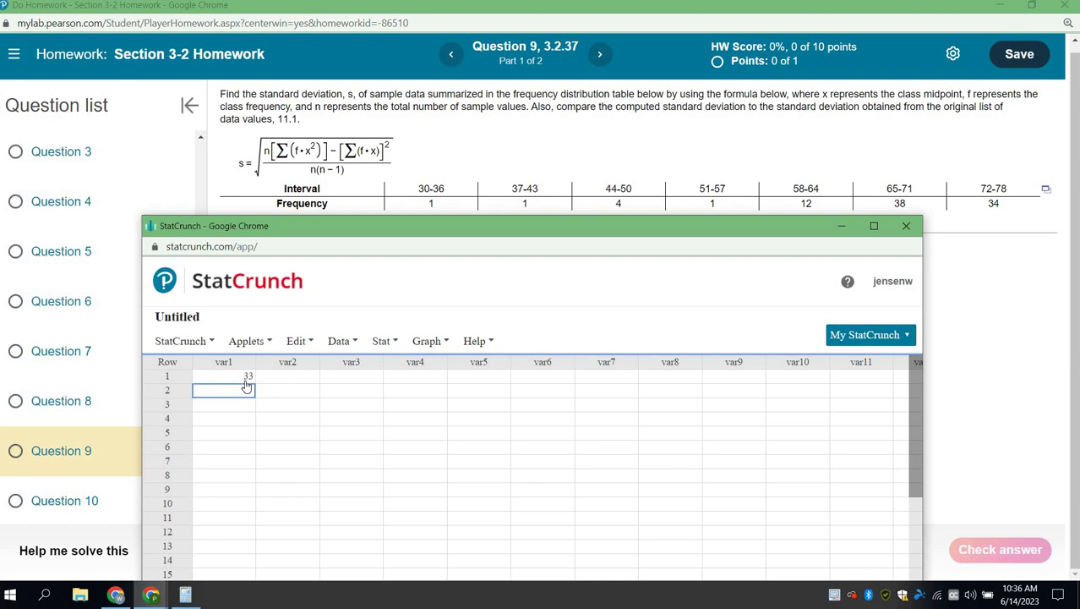
type("40")
key("Return")
type("47")
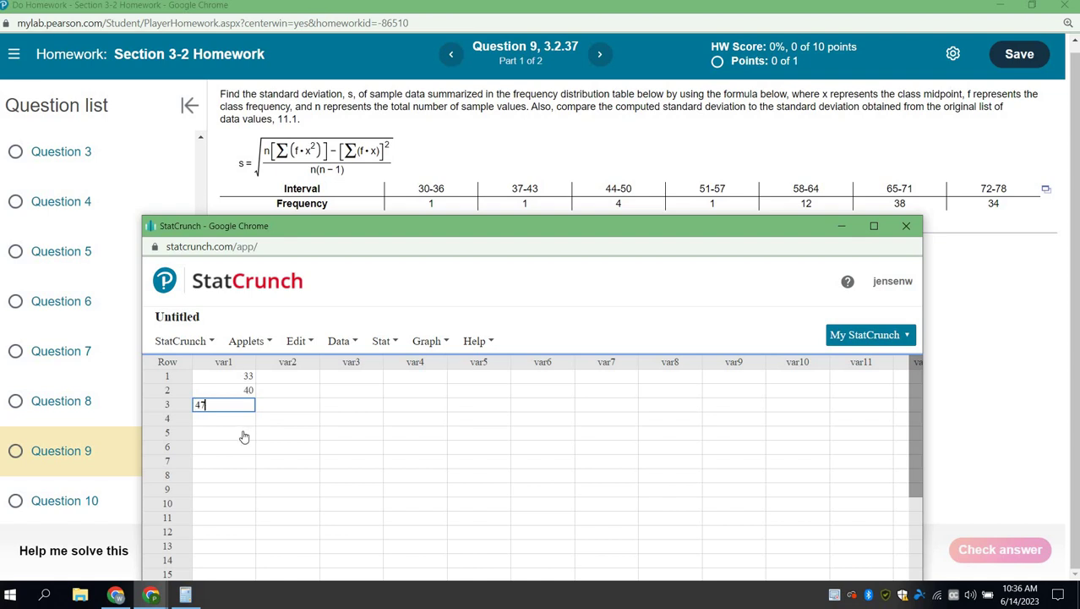
key("Return")
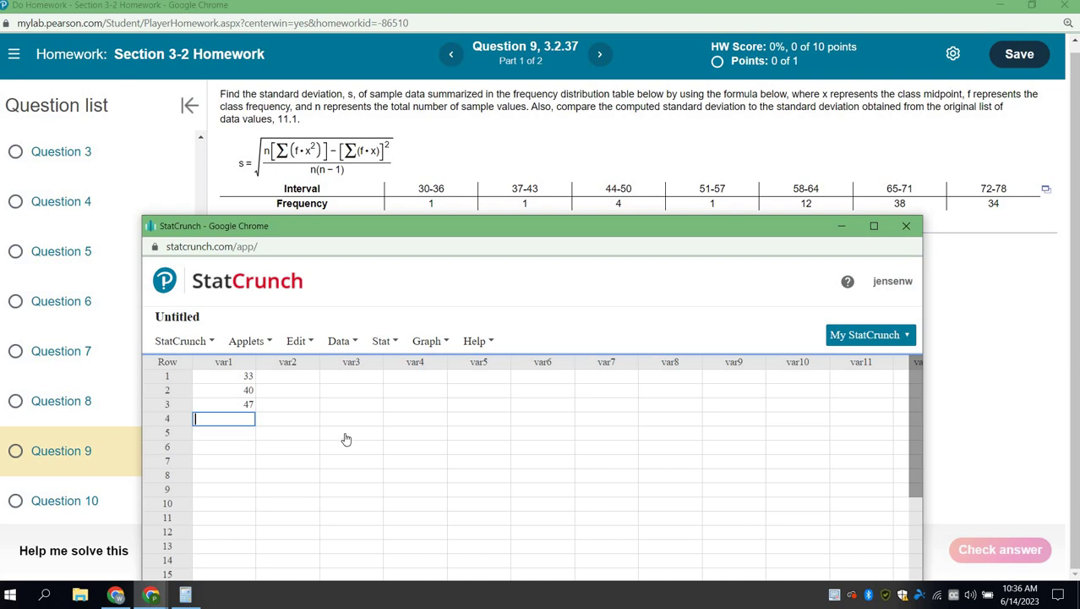
type("54")
key("Return")
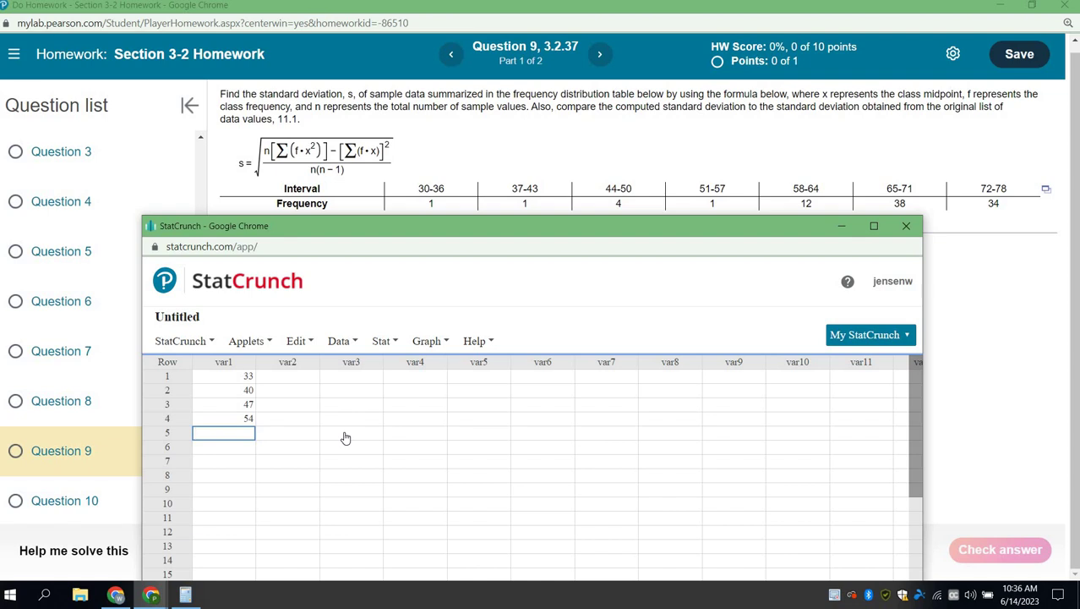
type("61")
left_click(237, 447)
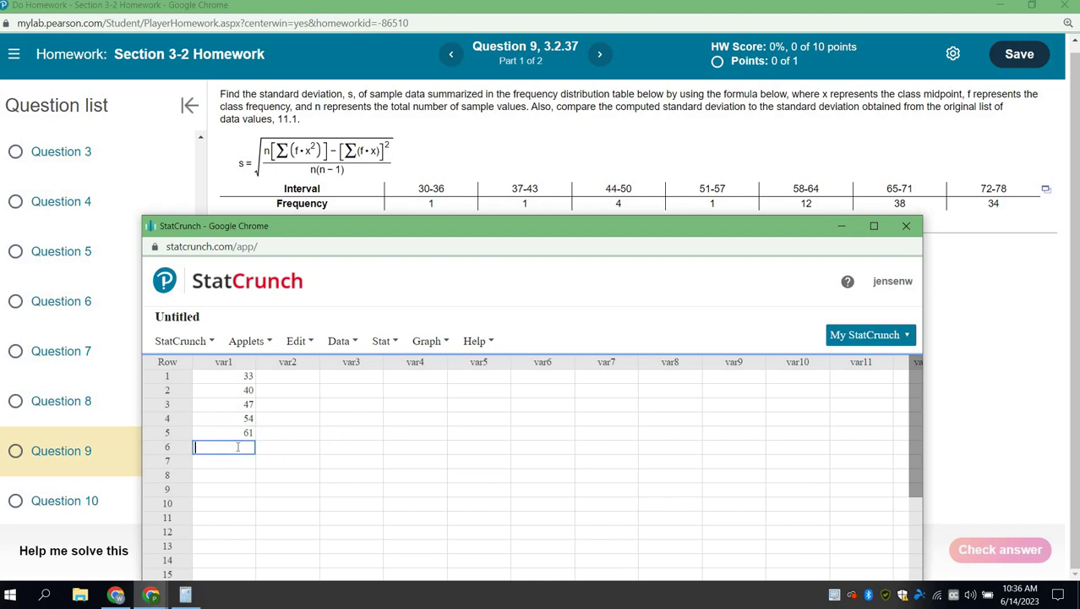
type("68")
left_click(239, 462)
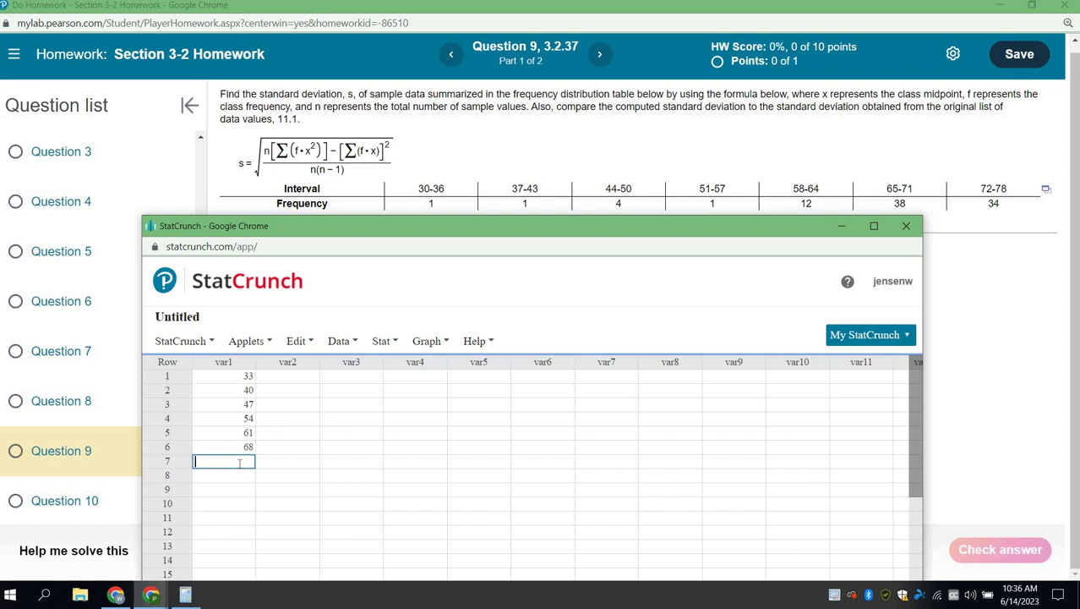
type("75")
left_click(247, 478)
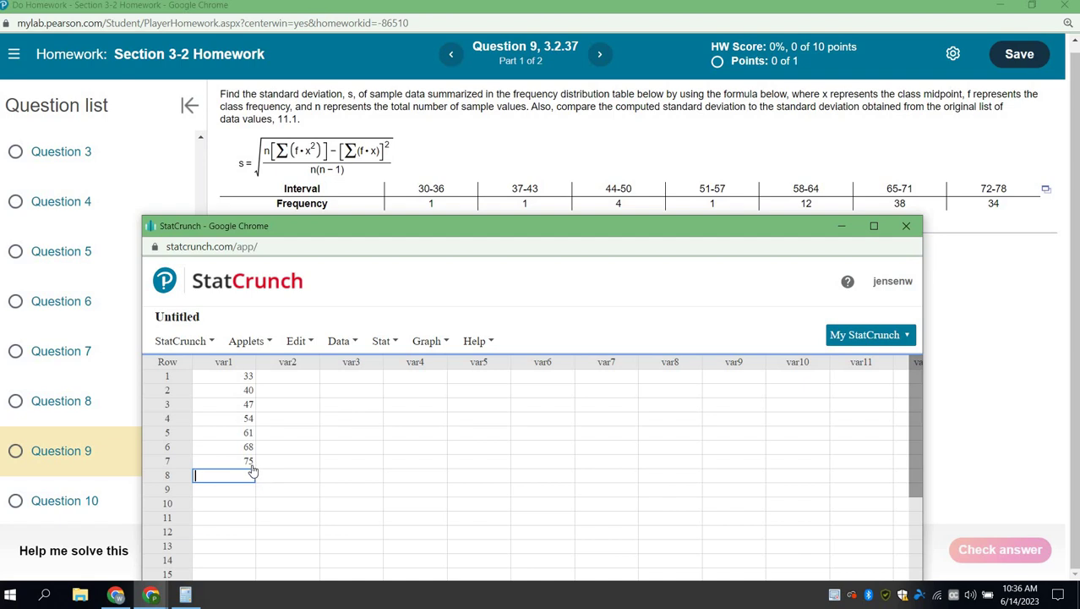
- Enter the frequencies 1, 1, 4, 1 and 12 in var2 rows 1–5
left_click(298, 380)
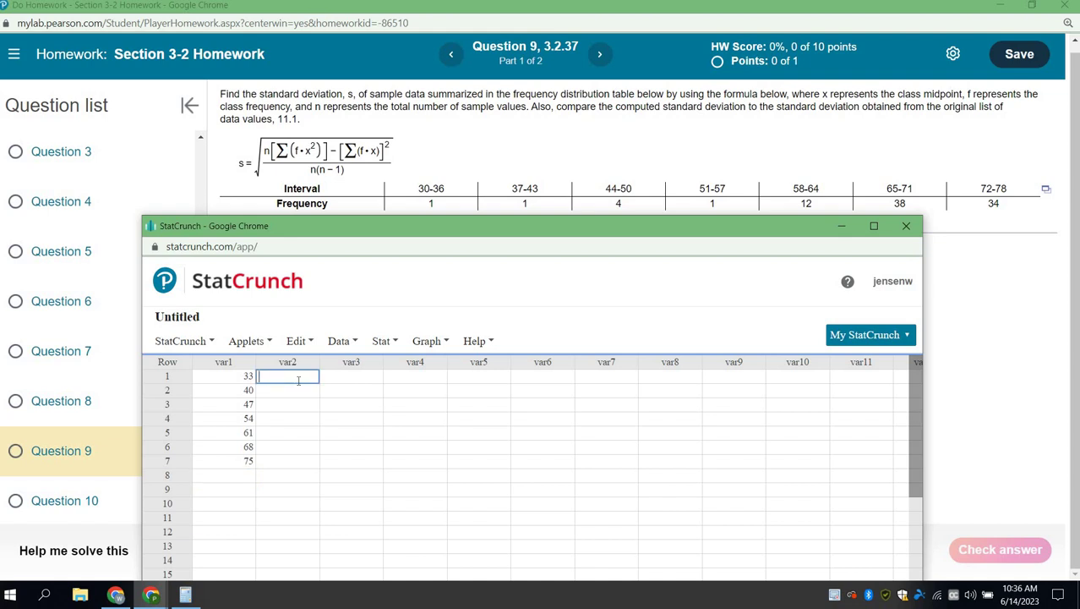
type("1")
key("Return")
type("1")
key("Return")
type("4")
key("Return")
type("1")
key("Return")
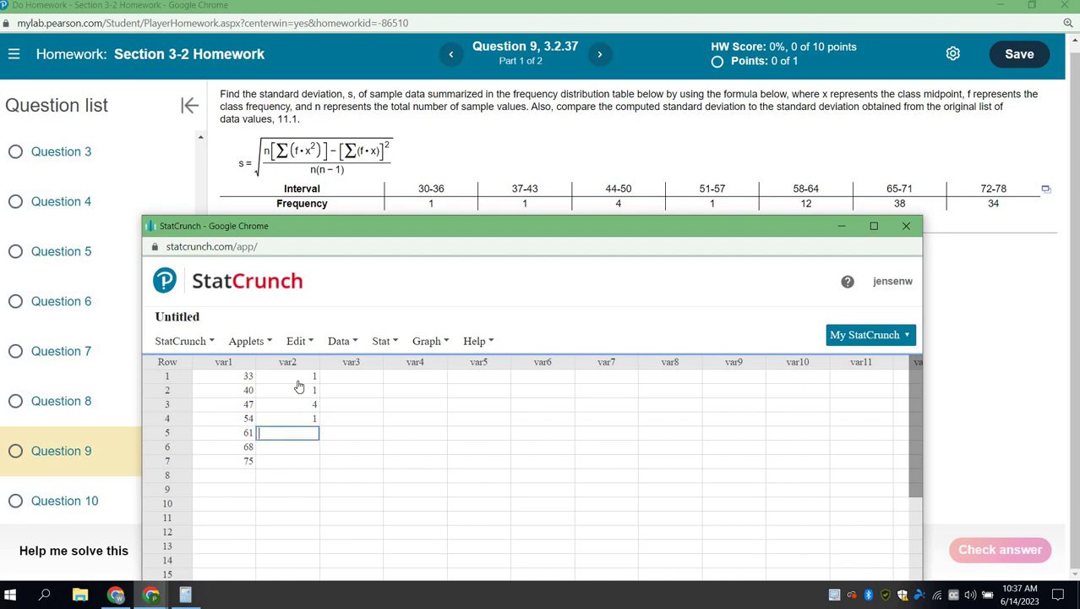
type("12")
key("Return")
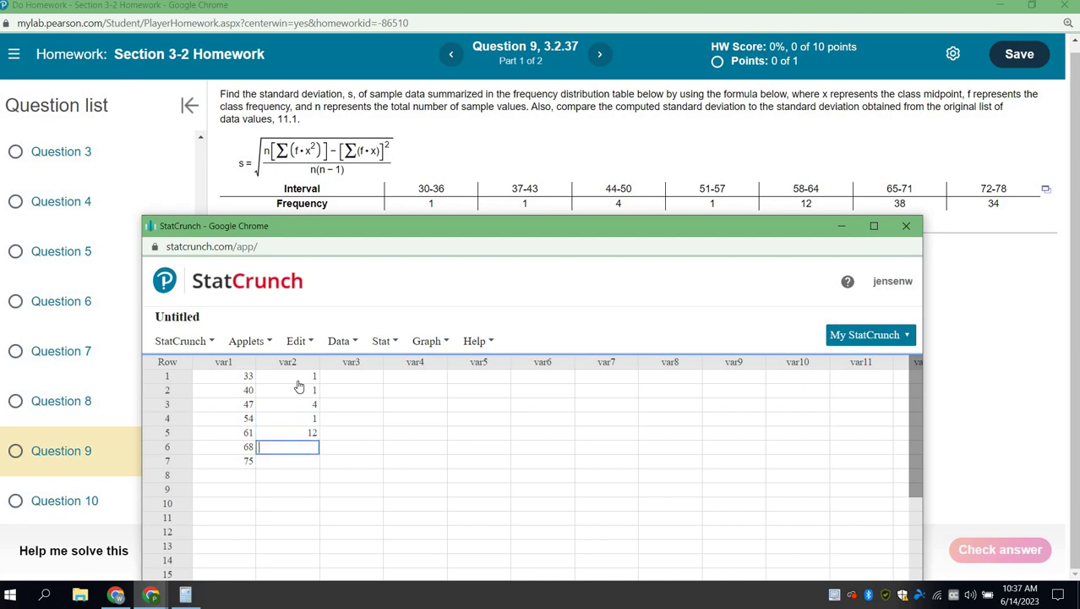
- Undo a stray 38 typed in var2 row 1, then enter 38 and 34 in rows 6–7
left_click(298, 378)
type("38")
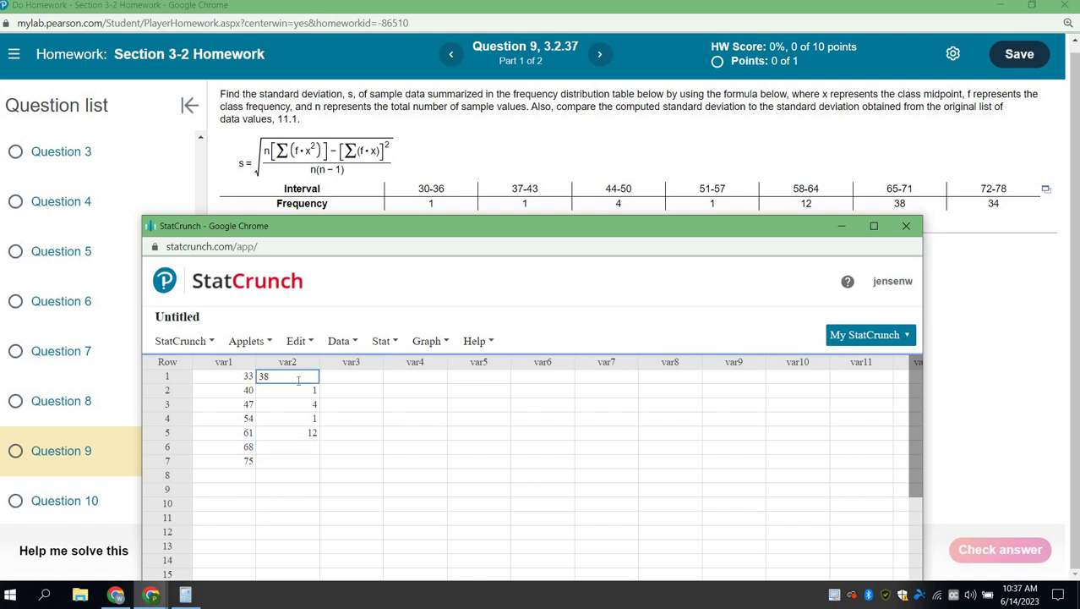
key("BackSpace")
key("BackSpace")
key("Down")
key("Down")
key("Down")
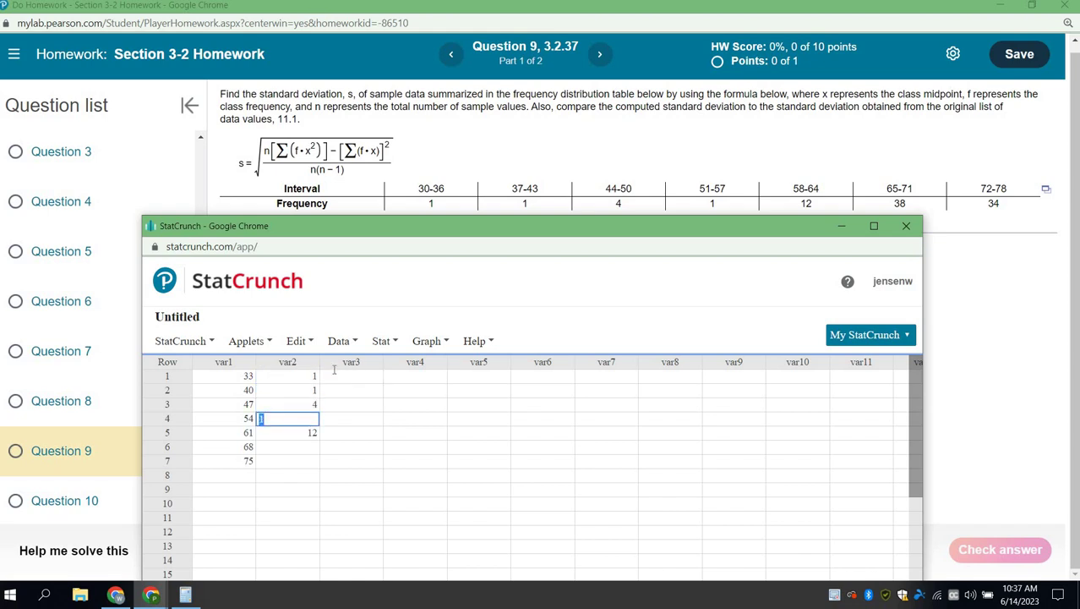
left_click(334, 370)
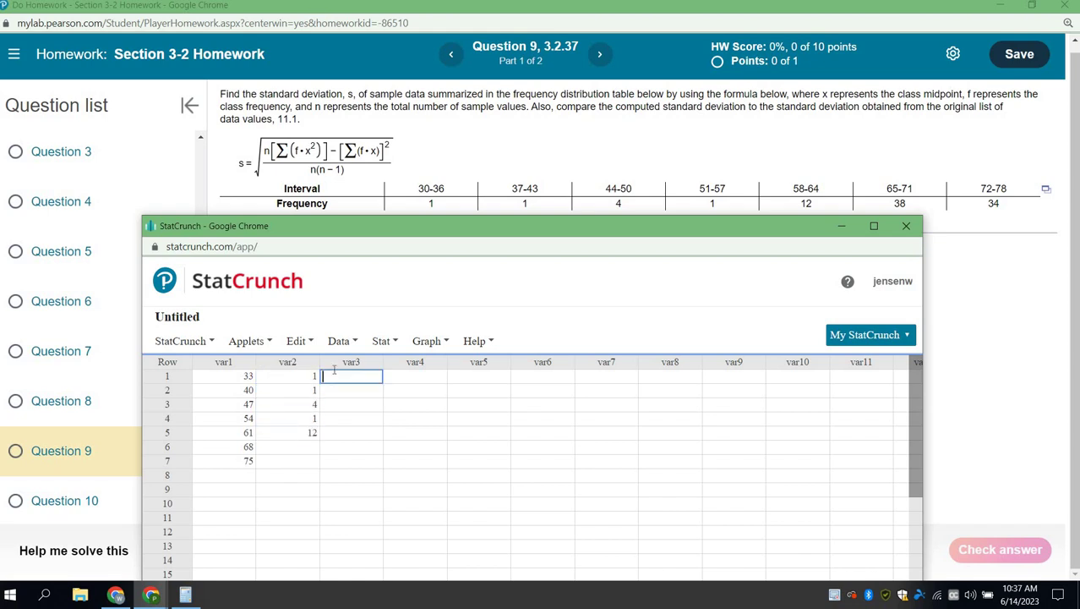
left_click(304, 449)
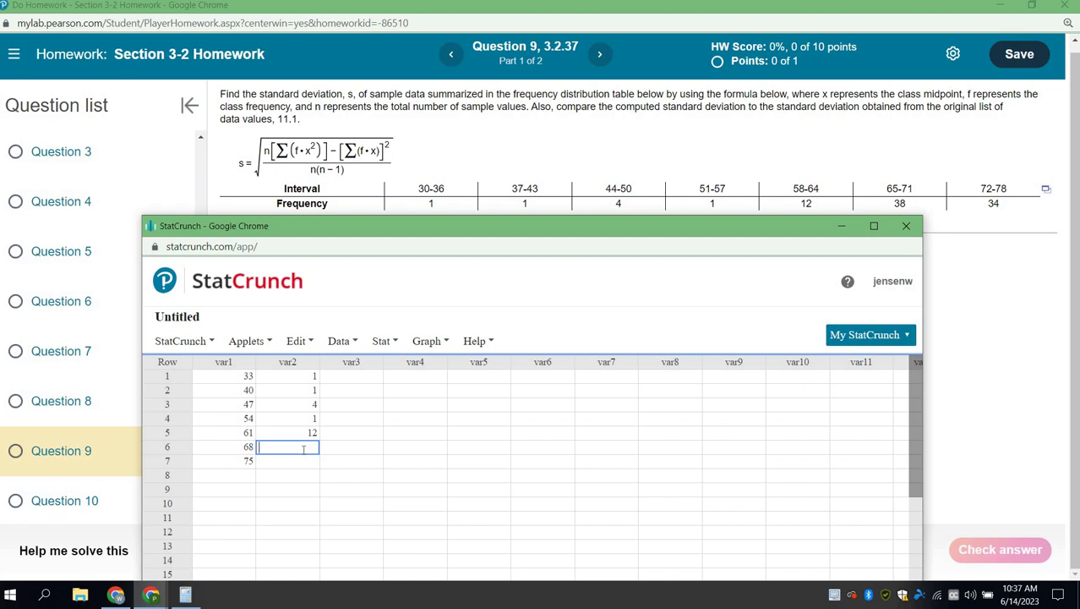
type("38")
left_click(304, 456)
type("34")
left_click(385, 461)
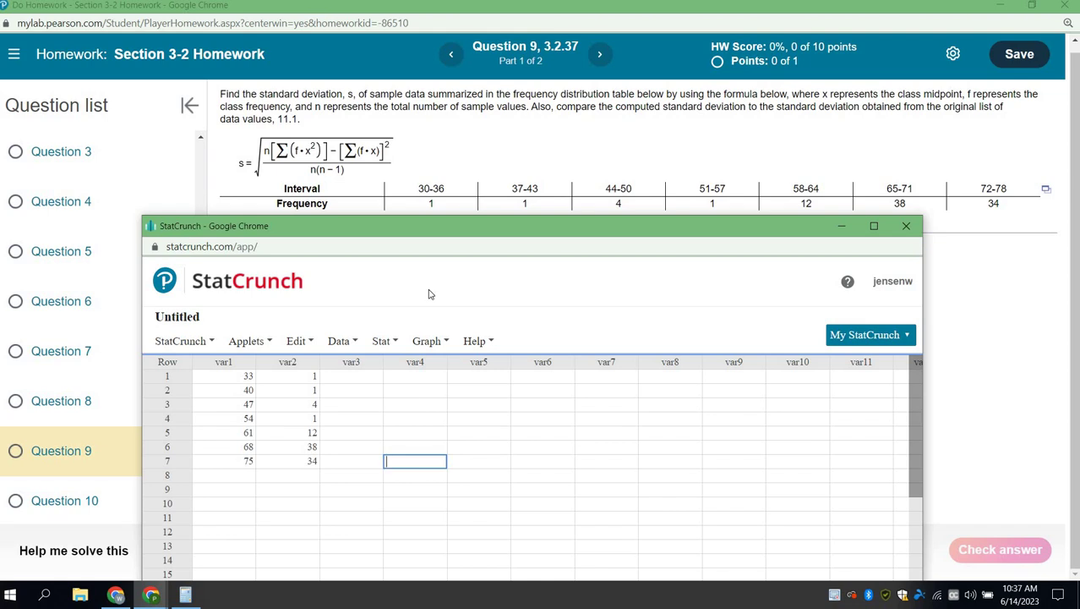
- Open StatCrunch's Stat > Summary Stats > Grouped/Binned Data settings
left_click_drag(499, 225, 488, 18)
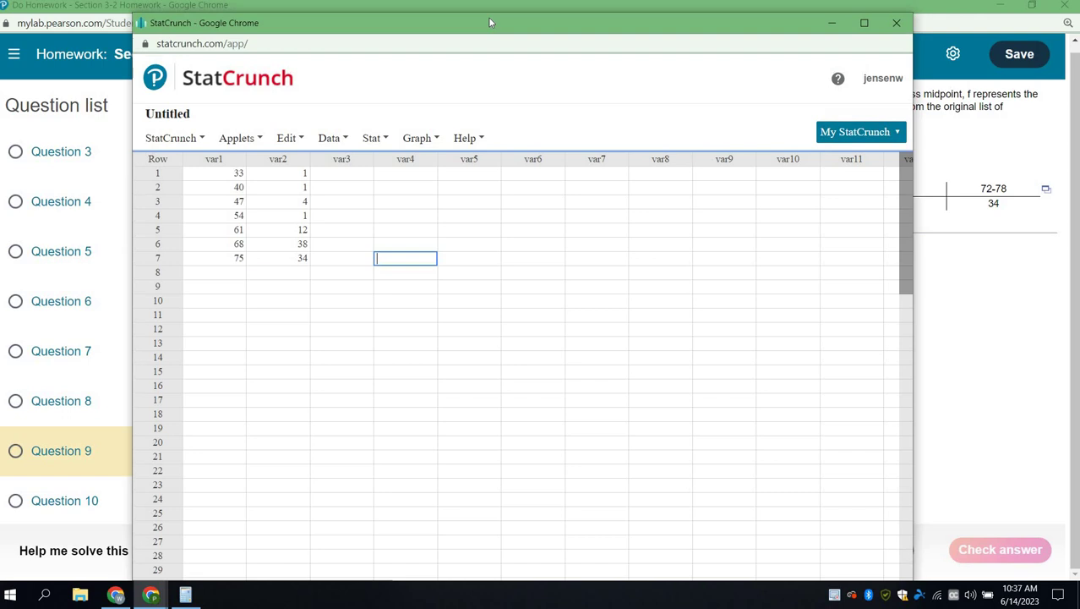
left_click(284, 138)
left_click(373, 142)
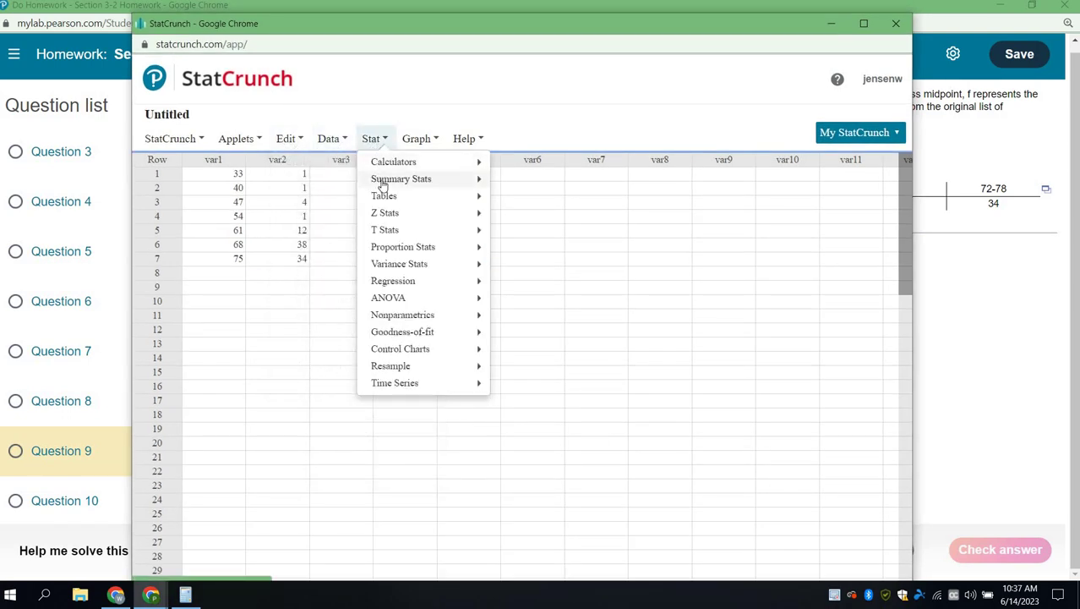
mouse_move(382, 183)
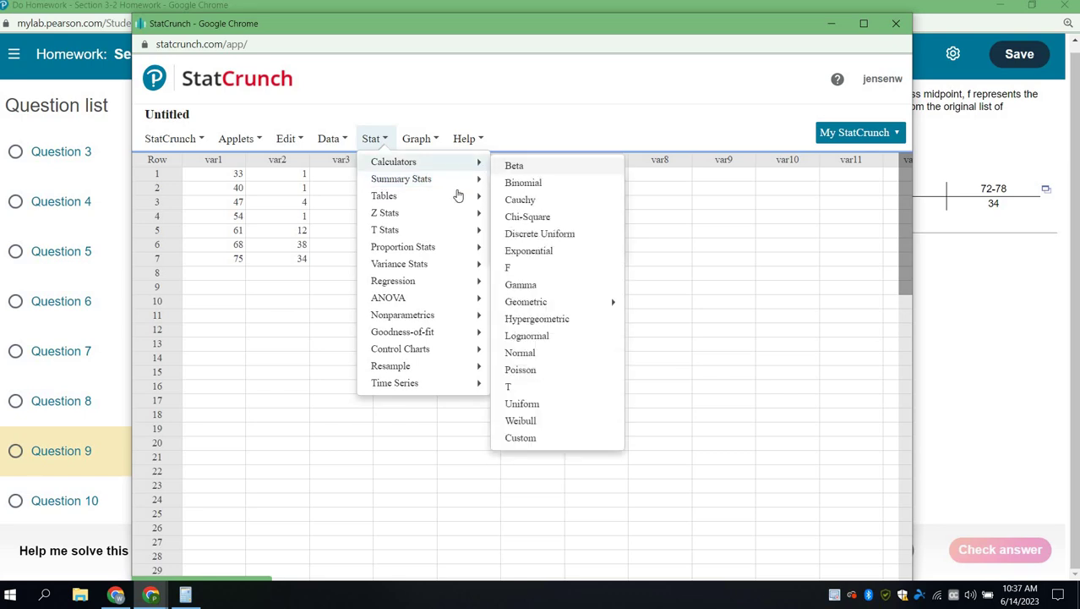
mouse_move(460, 196)
mouse_move(478, 179)
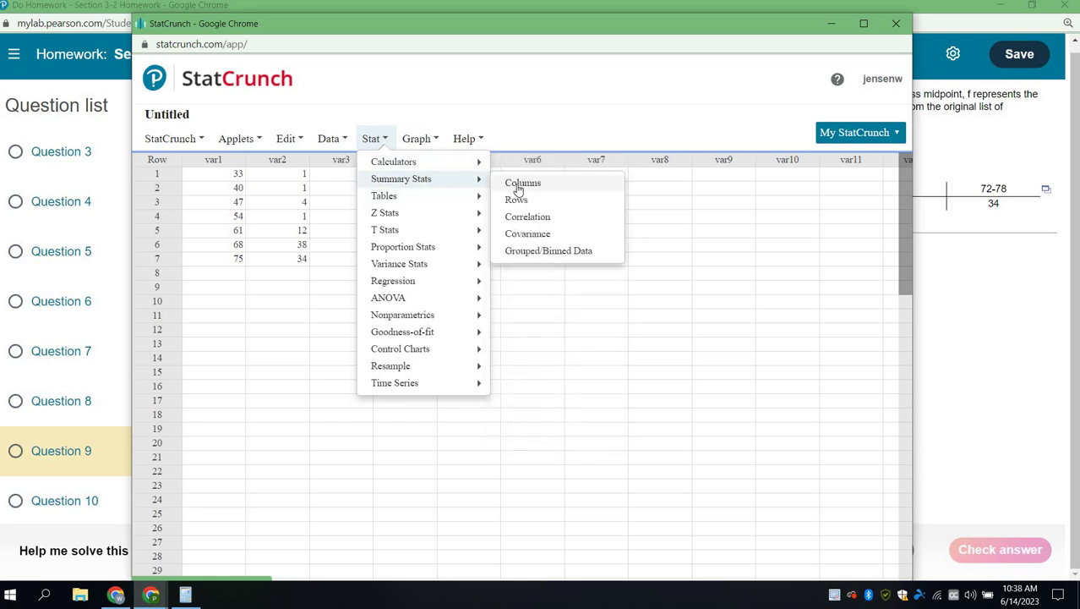
left_click(532, 253)
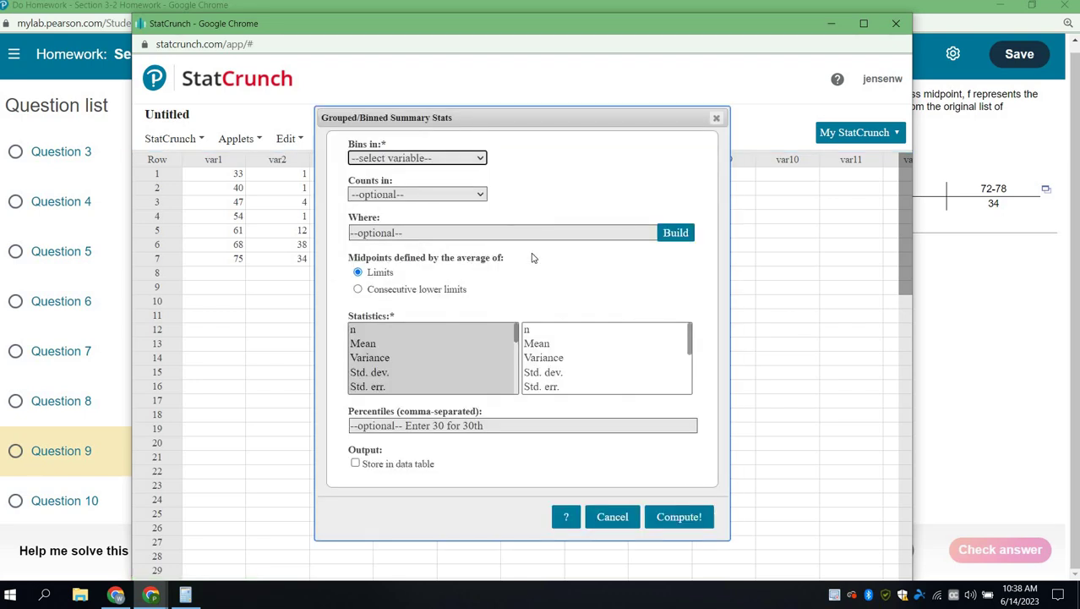
- Use var1 as bins and var2 as counts, computing only the standard deviation (8.3149541)
left_click(481, 161)
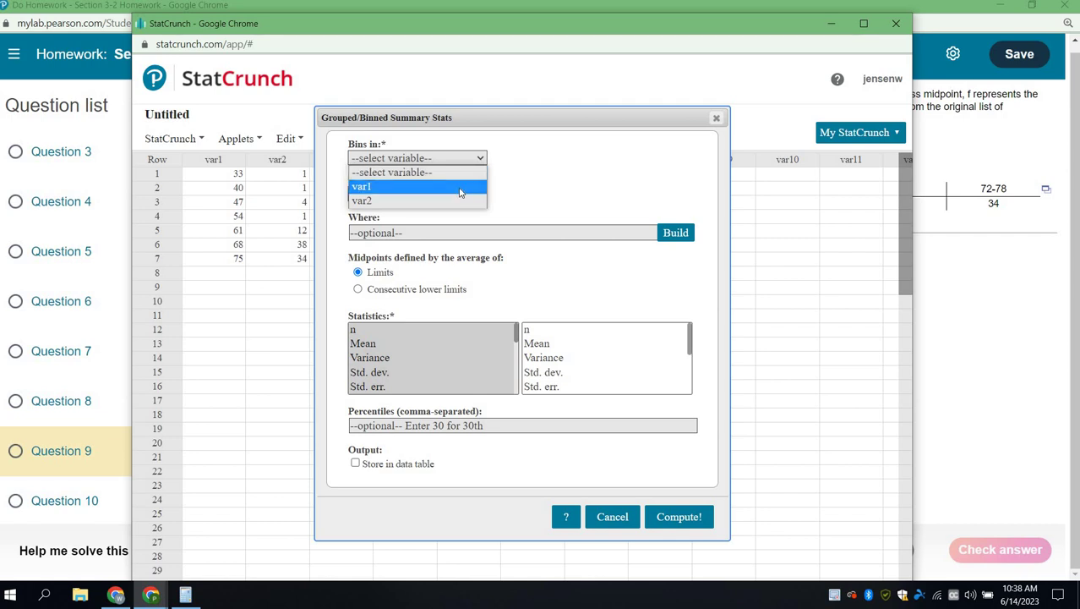
left_click(461, 193)
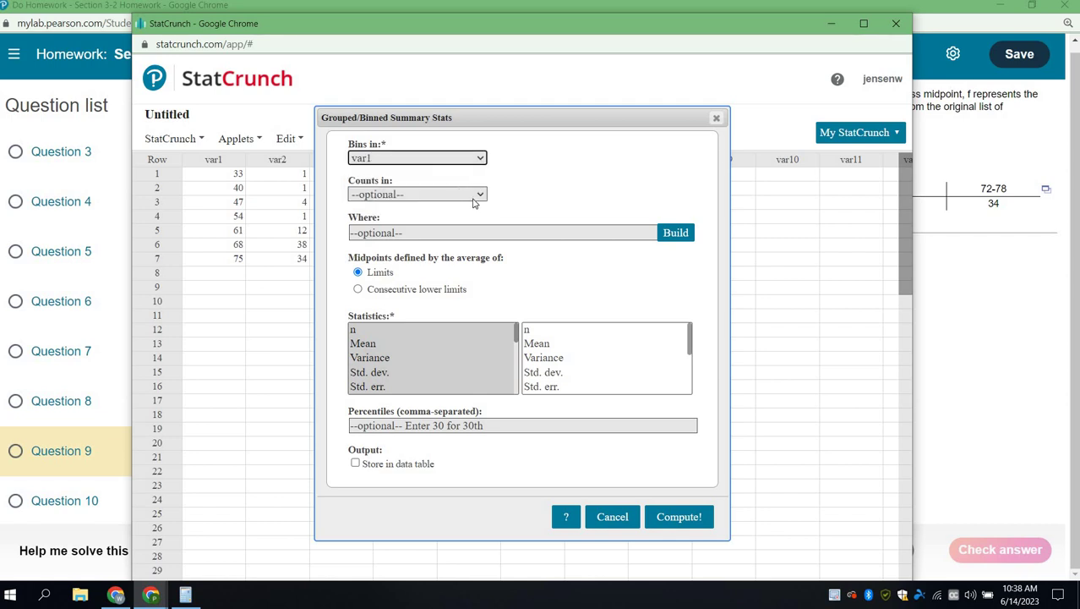
left_click(474, 200)
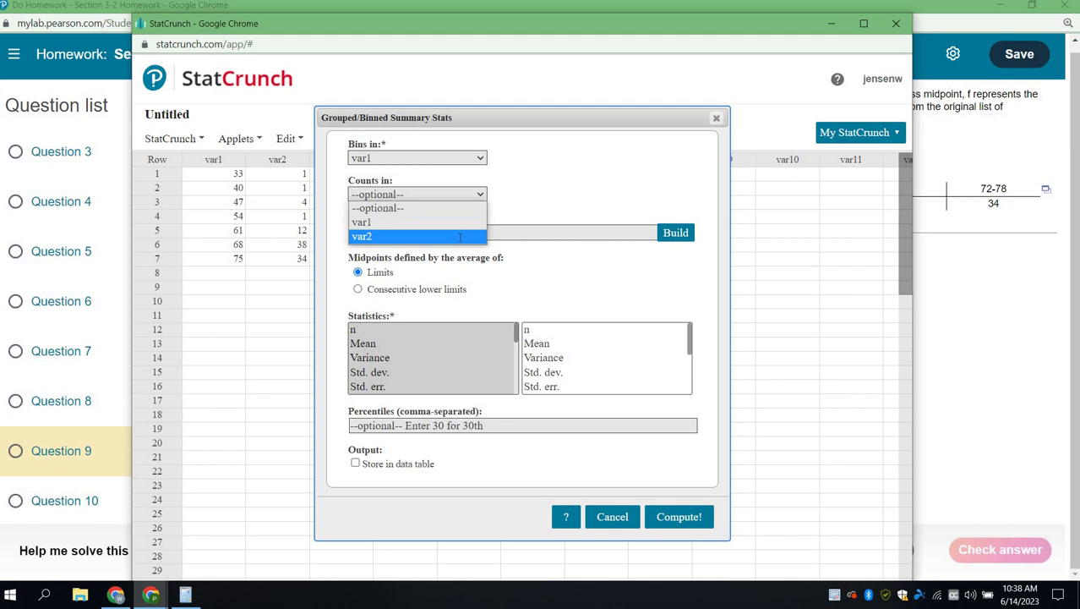
left_click(460, 235)
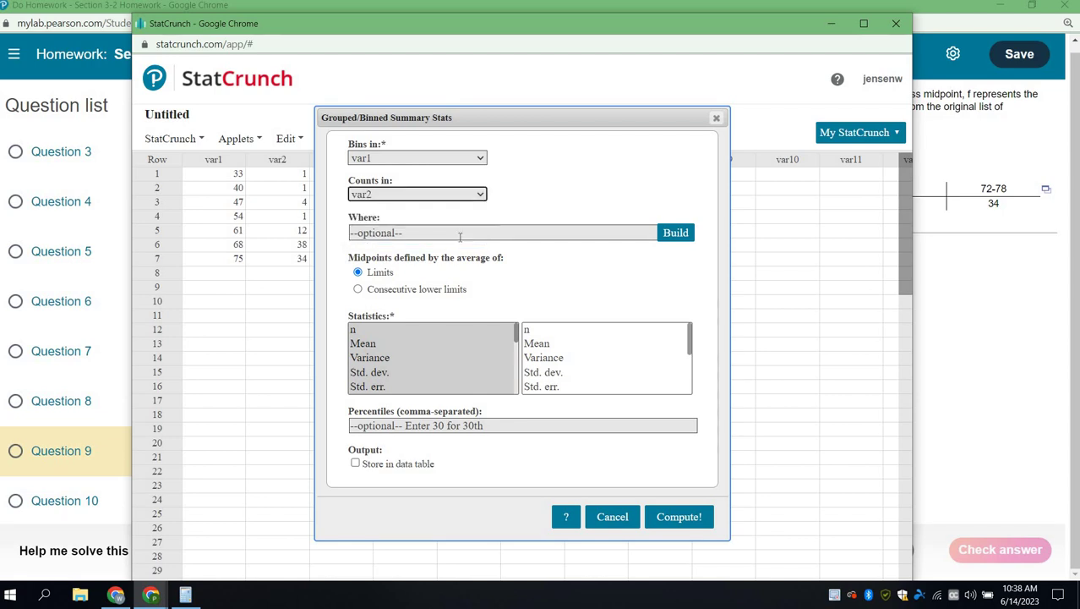
left_click(381, 374)
left_click(666, 520)
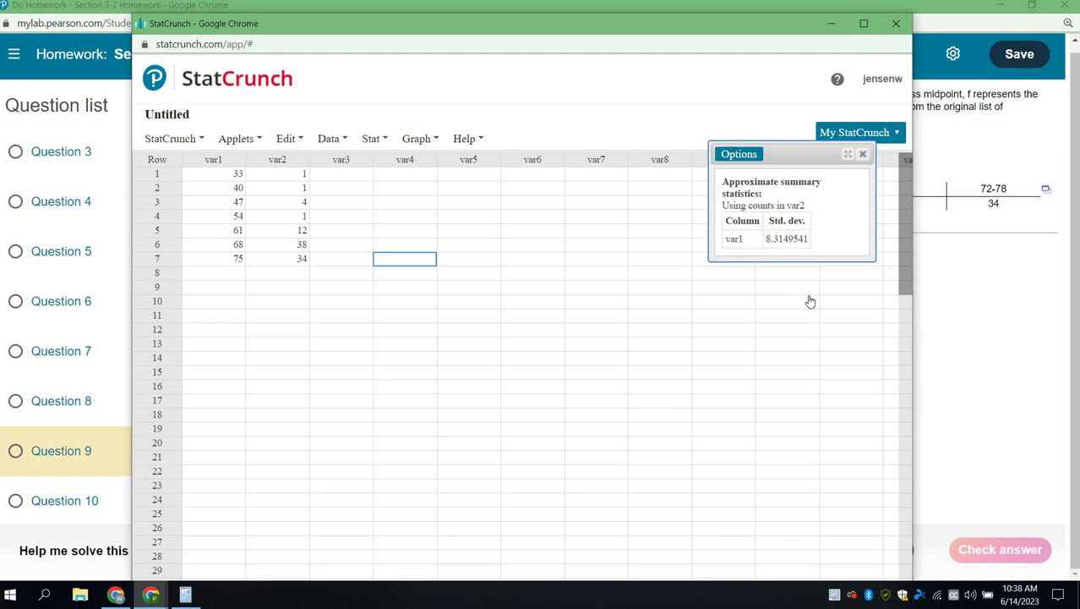
- Submit 8.3 as Question 9's standard deviation and continue to Part 2
left_click(952, 304)
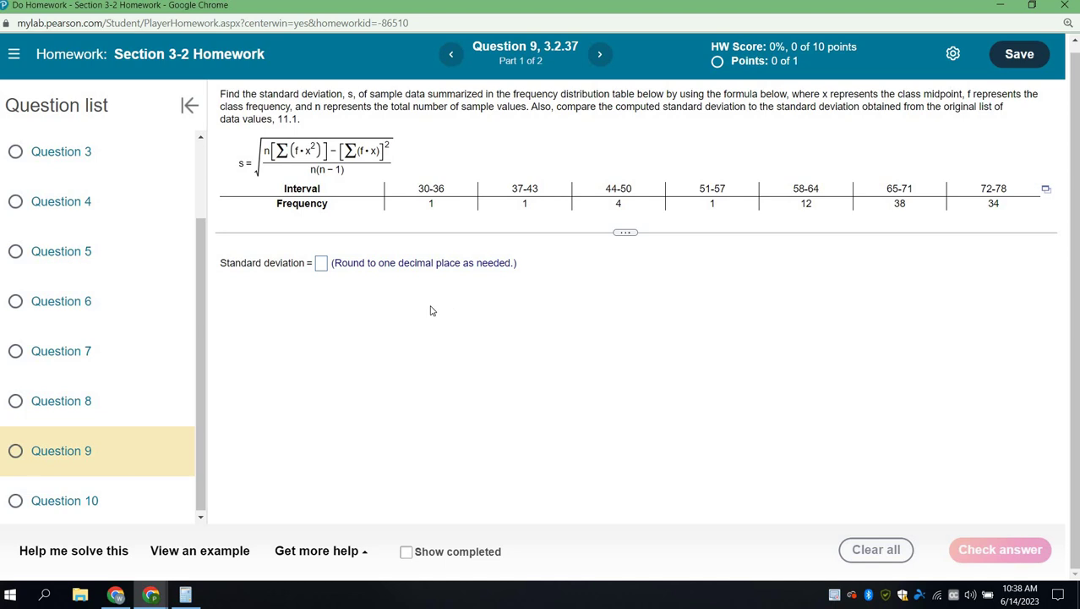
left_click(322, 267)
type("8.3")
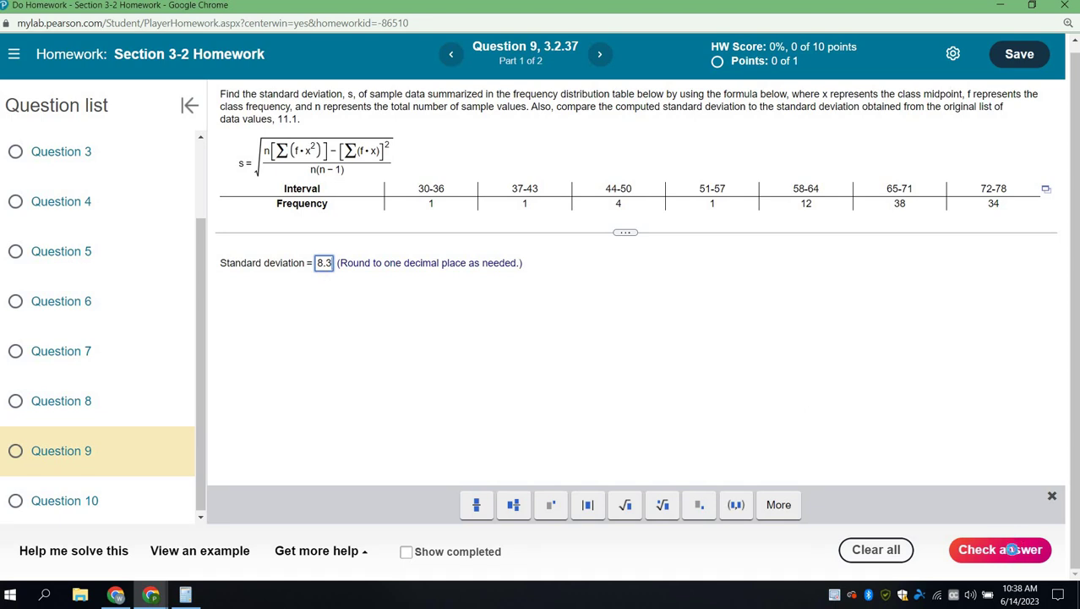
left_click(1015, 551)
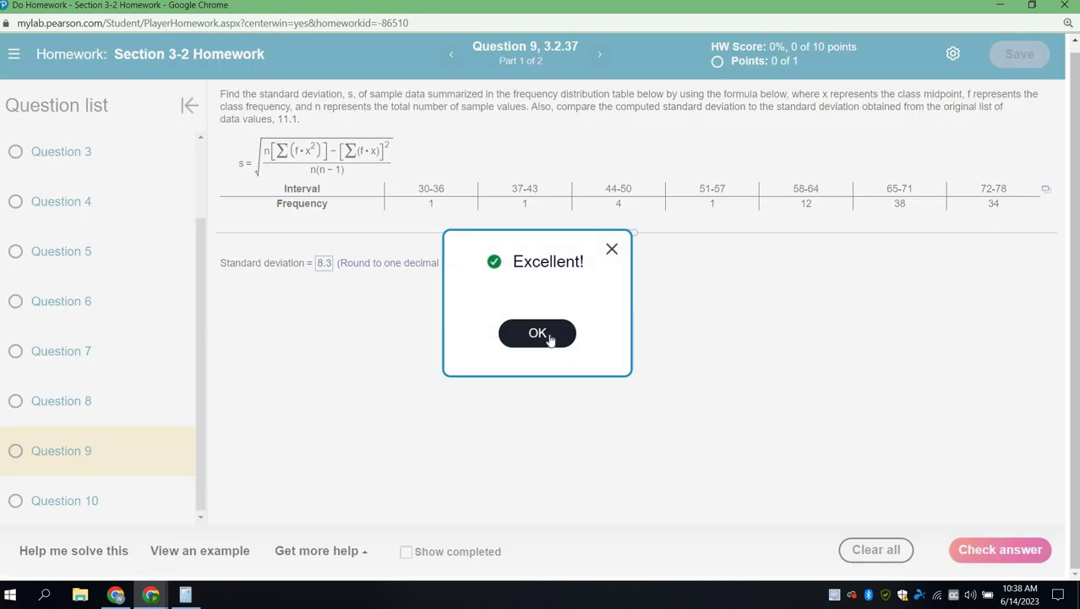
left_click(548, 337)
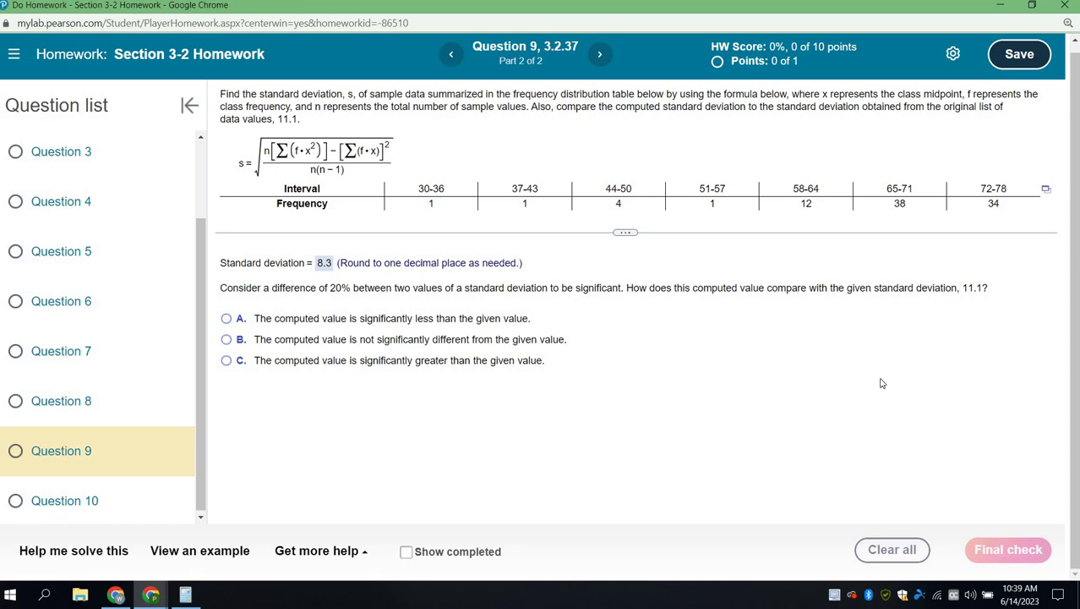
- Compute 20% of 11.1 in Calculator (11.1 × 0.2 = 2.22)
left_click(185, 596)
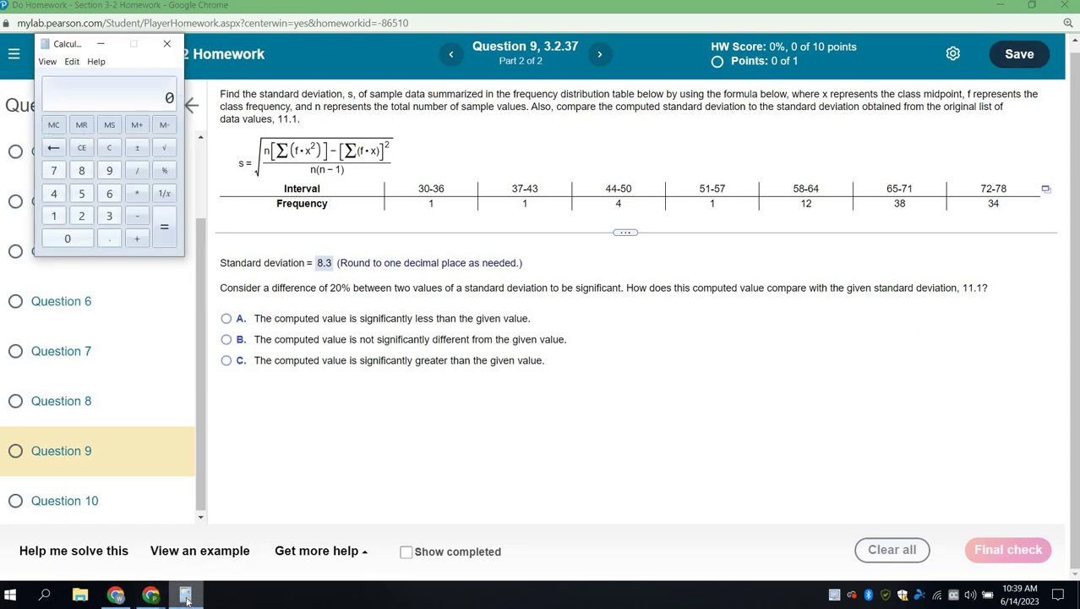
type("11.1 * 0.2")
key("Return")
key("plus")
type("1")
key("BackSpace")
- Clear the calculator and subtract 2.22 from 11.1 to get 8.88
left_click(296, 264)
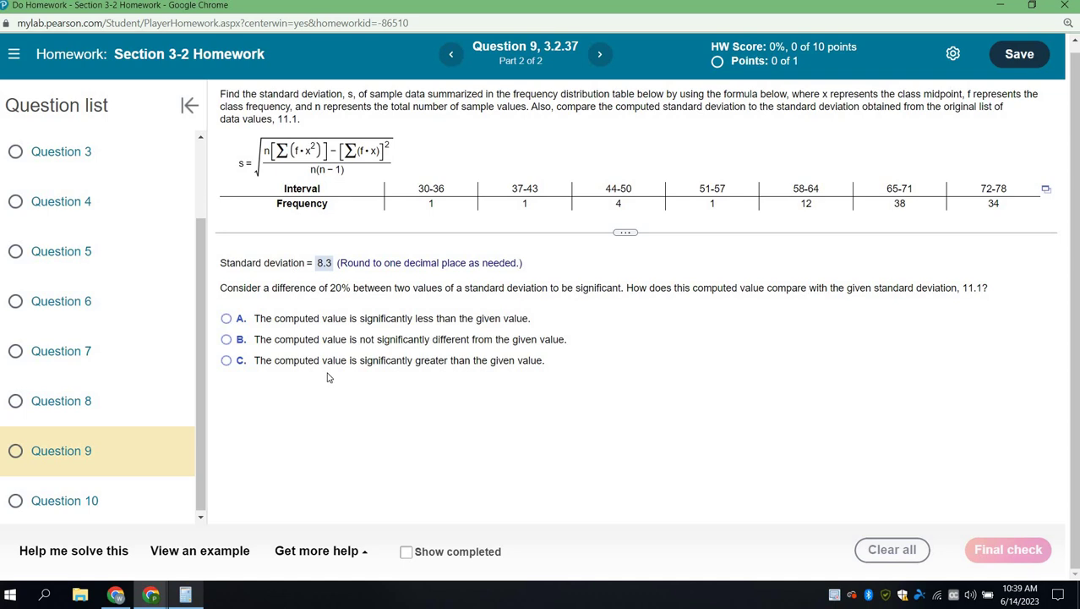
left_click(185, 594)
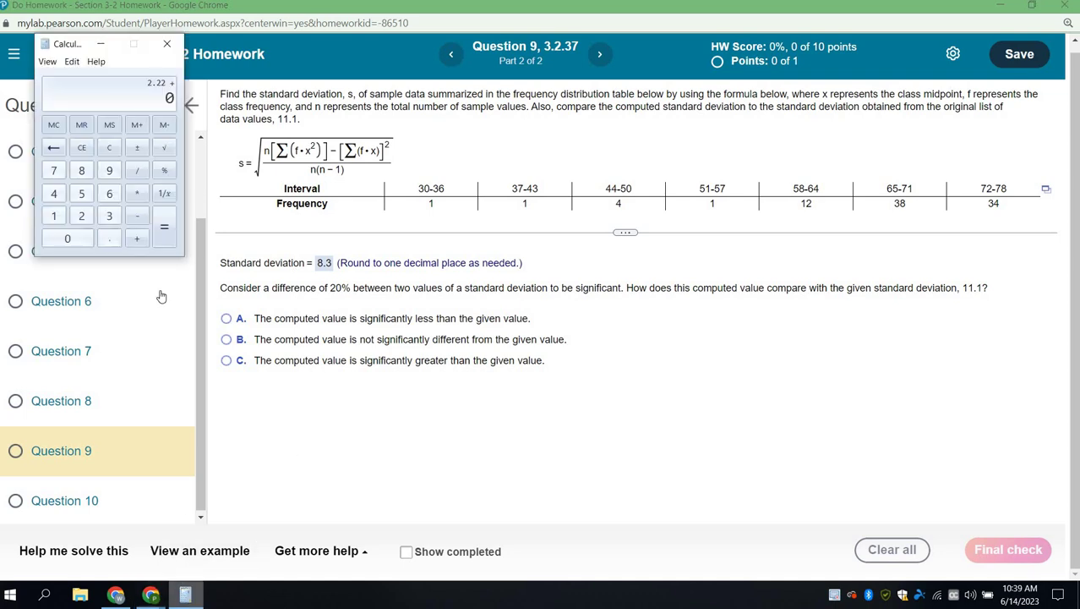
left_click(169, 197)
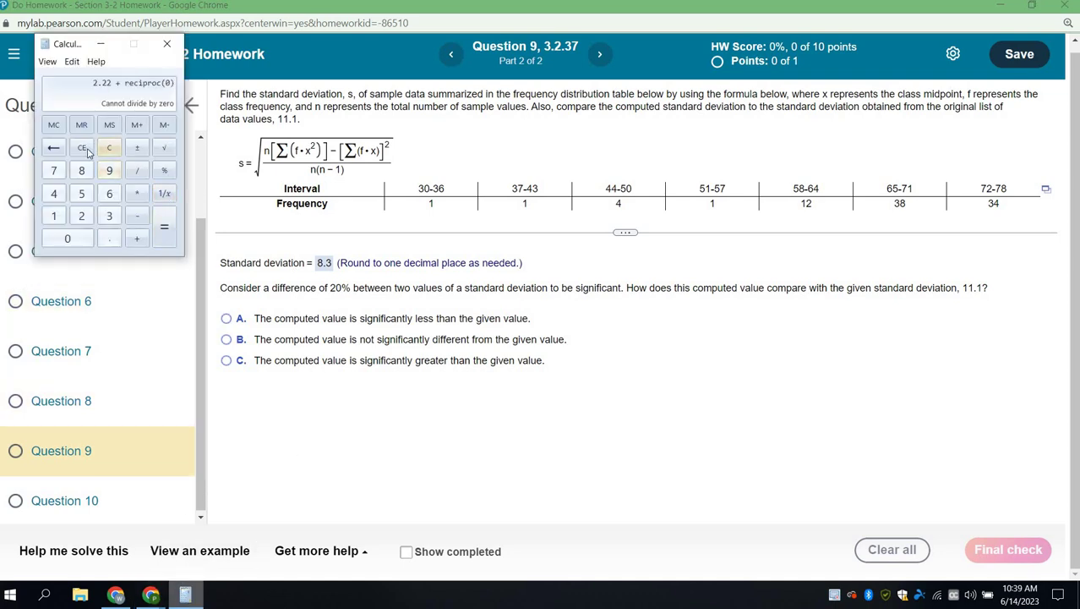
left_click(108, 149)
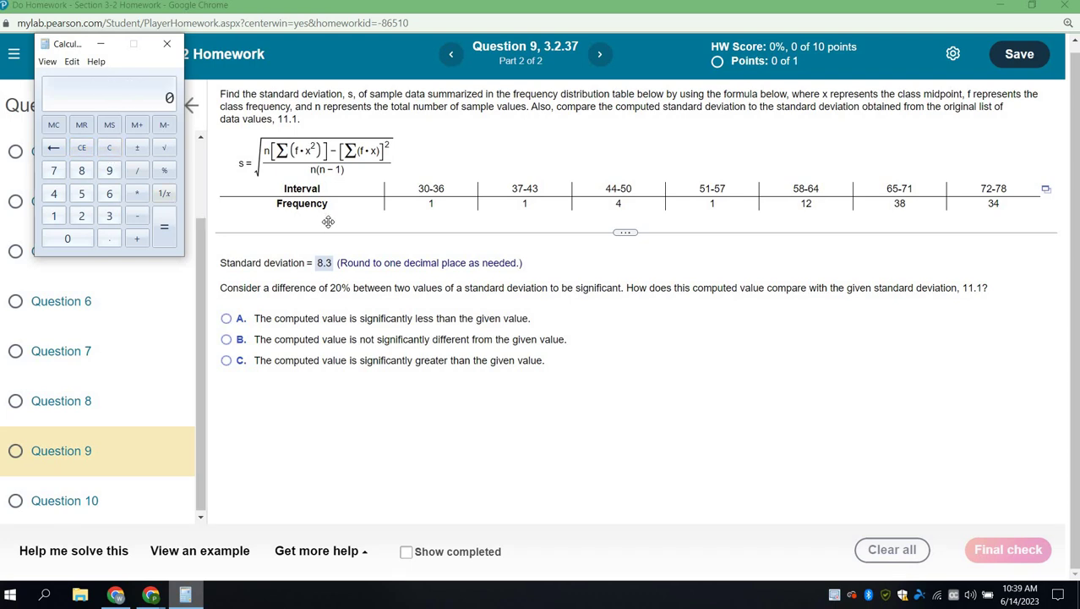
type("11.1")
type("-2.22")
key("Return")
- Answer 'significantly less than the given value', final-check it, and close Calculator and the Well done message
left_click(227, 318)
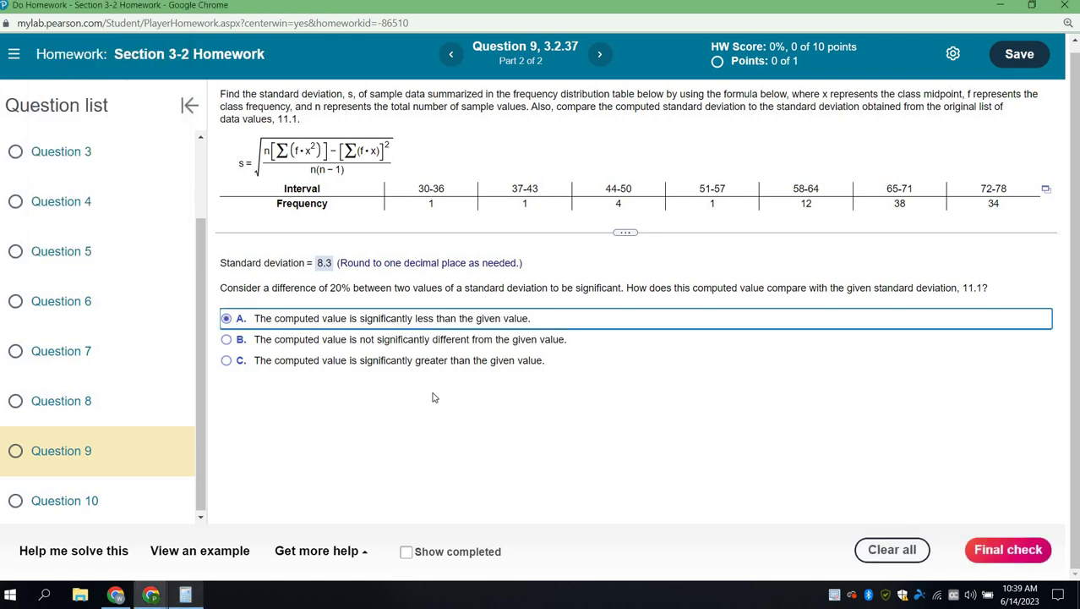
left_click(1041, 555)
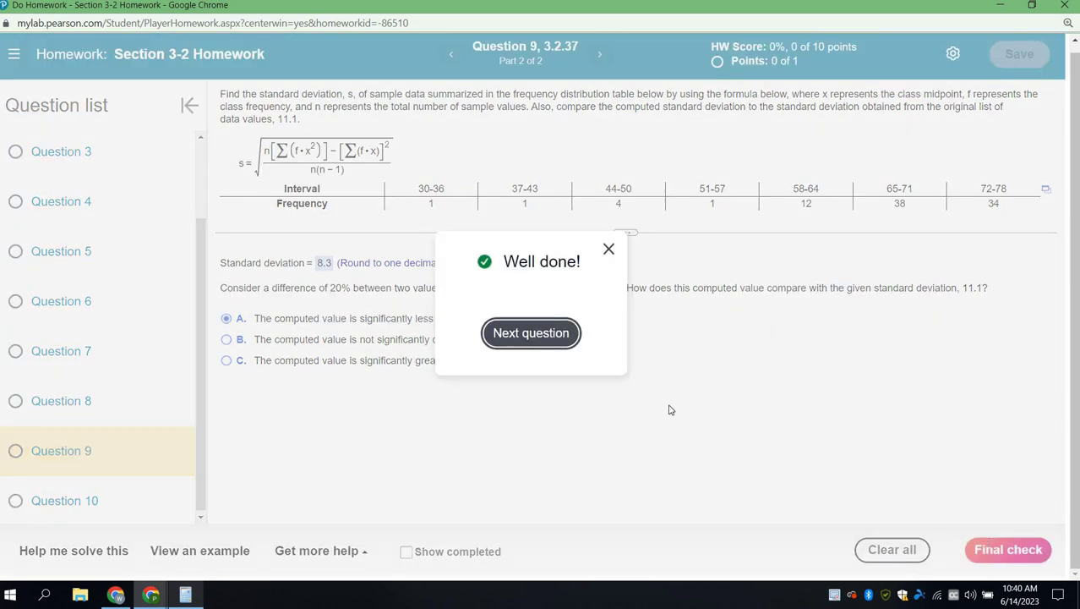
left_click(186, 595)
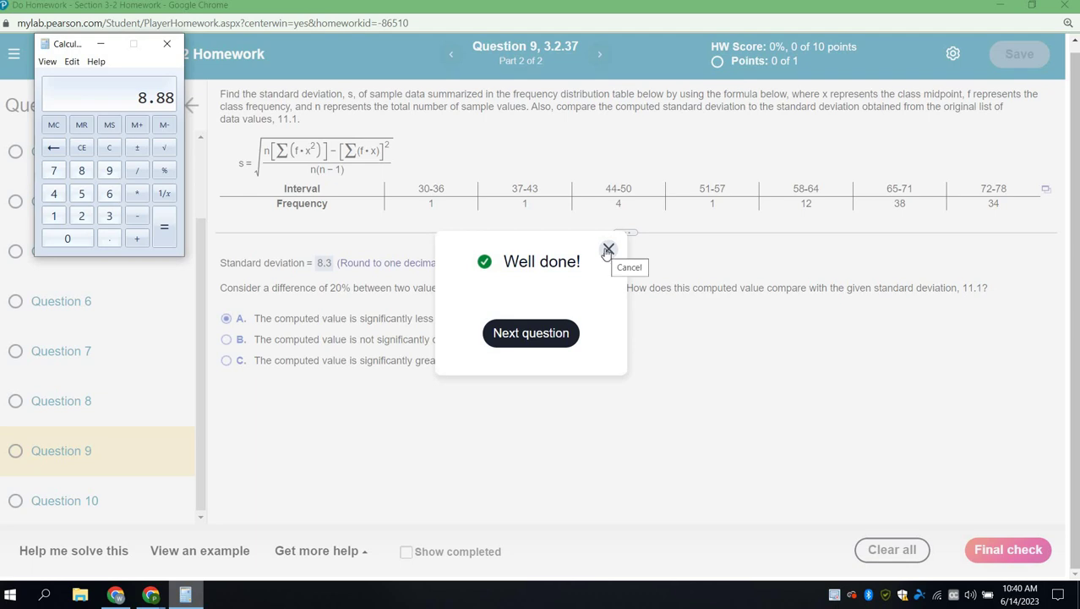
left_click(167, 46)
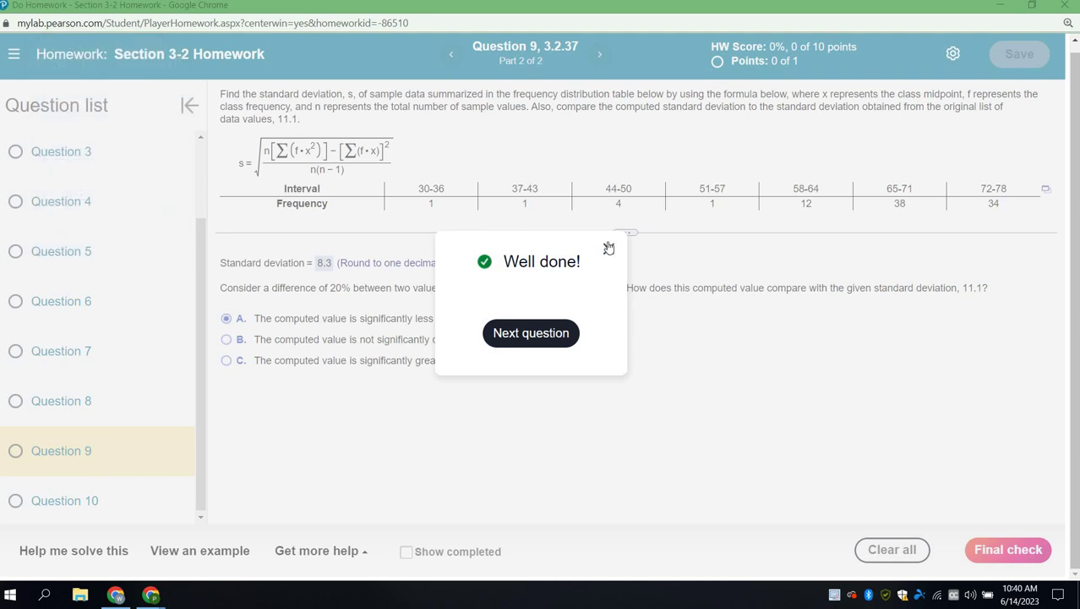
left_click(607, 250)
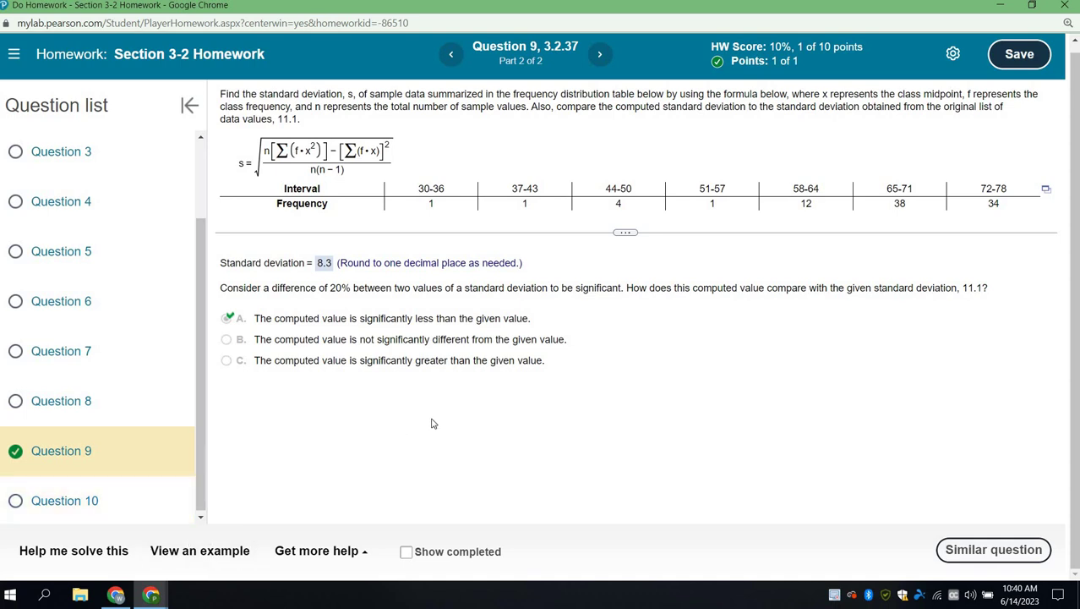
- Switch from the homework back to the StatCrunch window through the Chrome taskbar thumbnails
left_click(342, 556)
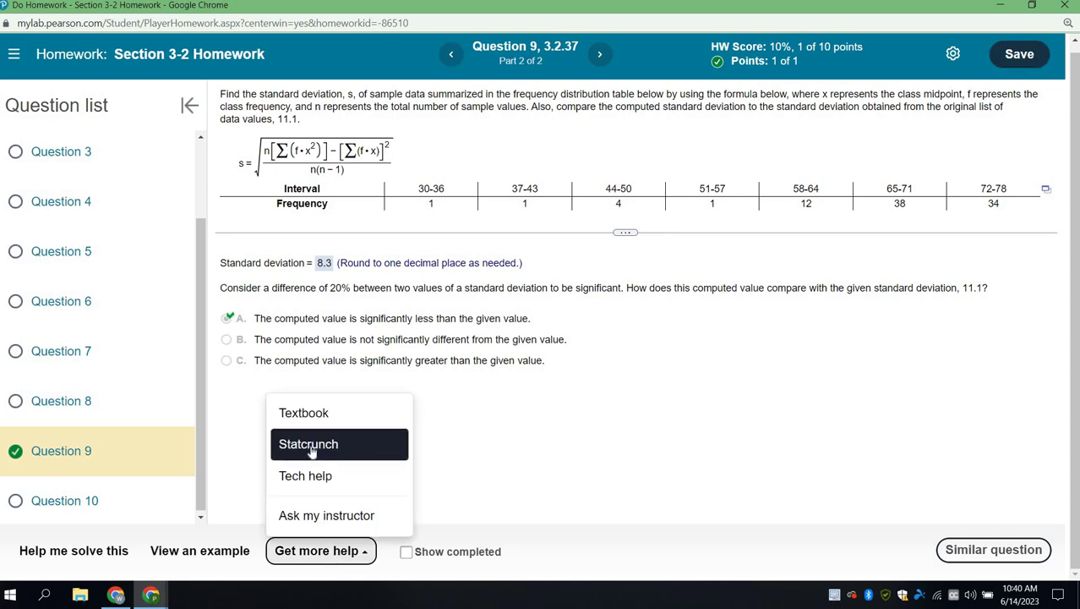
left_click(529, 439)
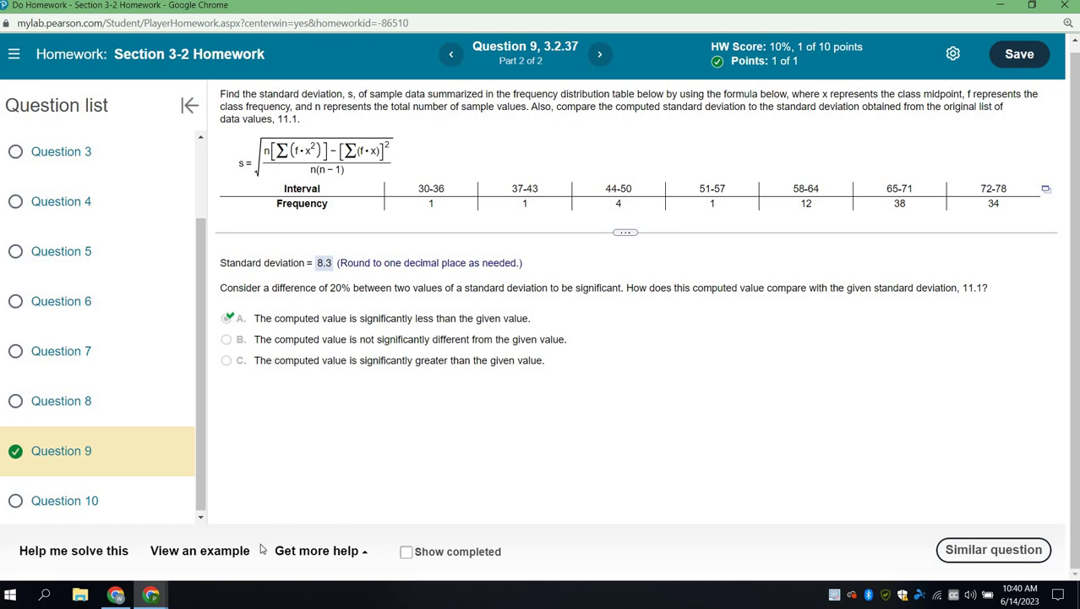
left_click(160, 596)
left_click(319, 541)
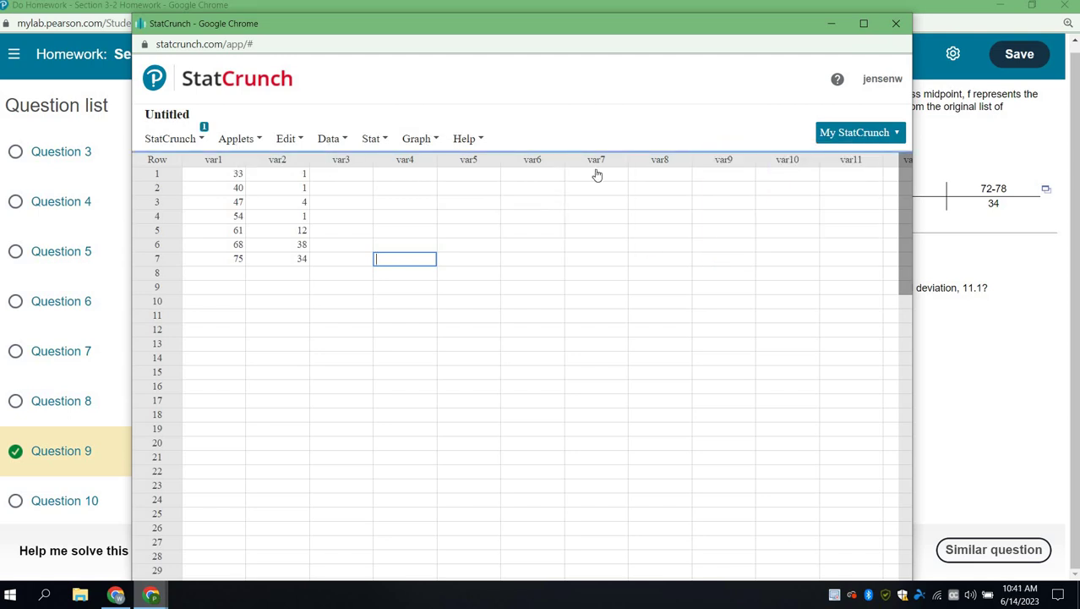
- Compute column summary stats for var1: mean 54, standard deviation 15.121728, median 54, range 42
left_click(234, 142)
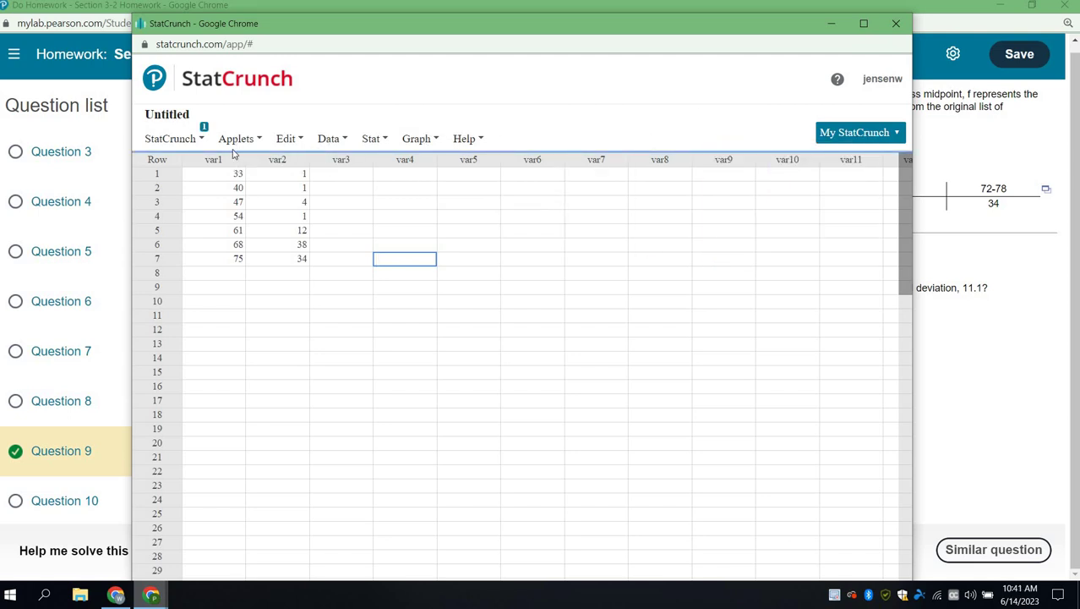
left_click(372, 144)
mouse_move(393, 163)
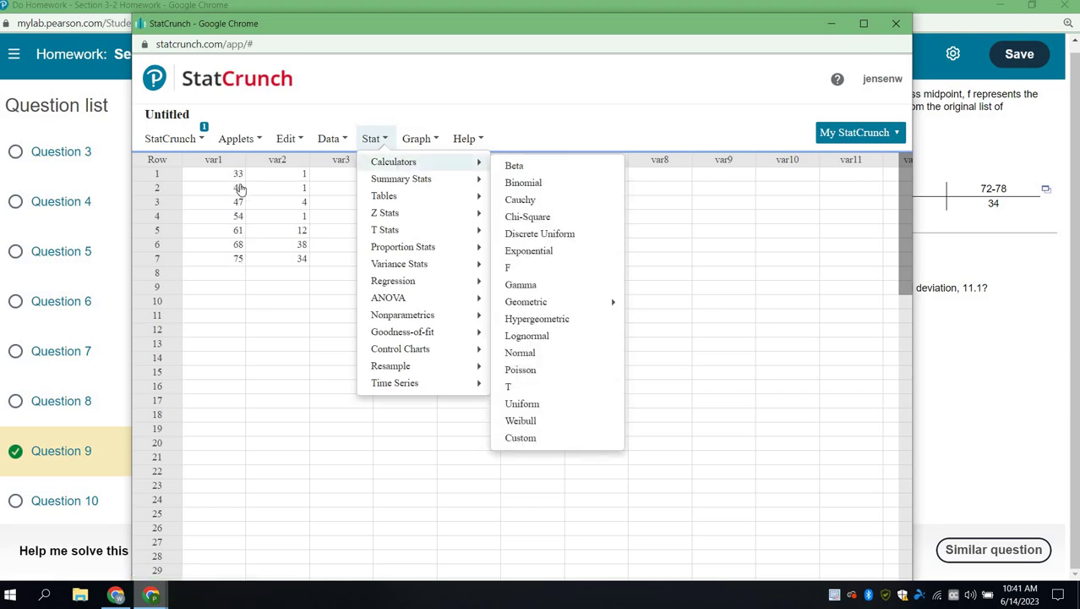
mouse_move(422, 178)
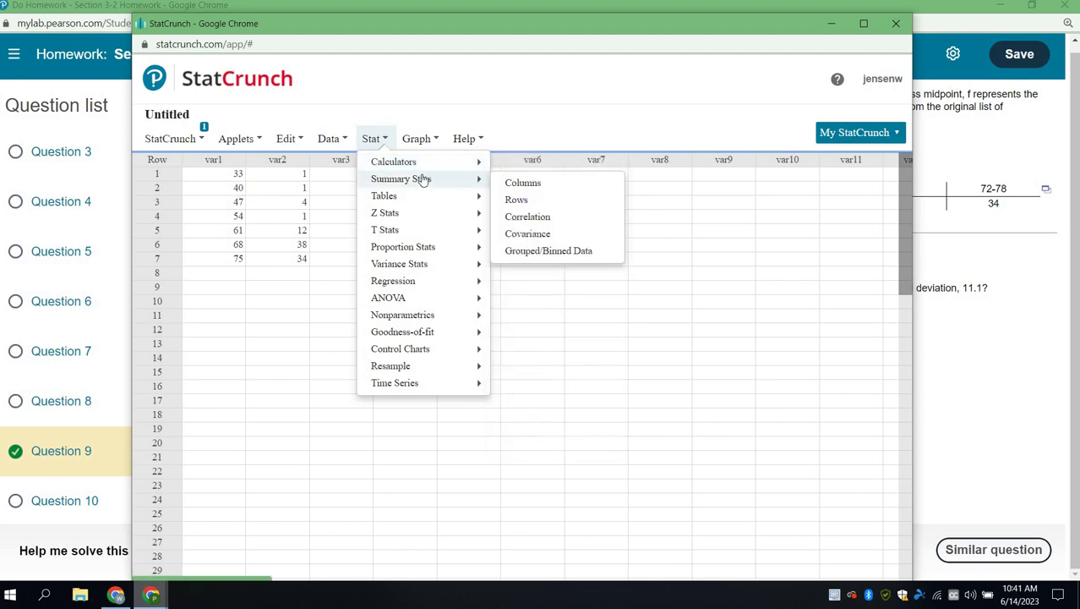
left_click(516, 185)
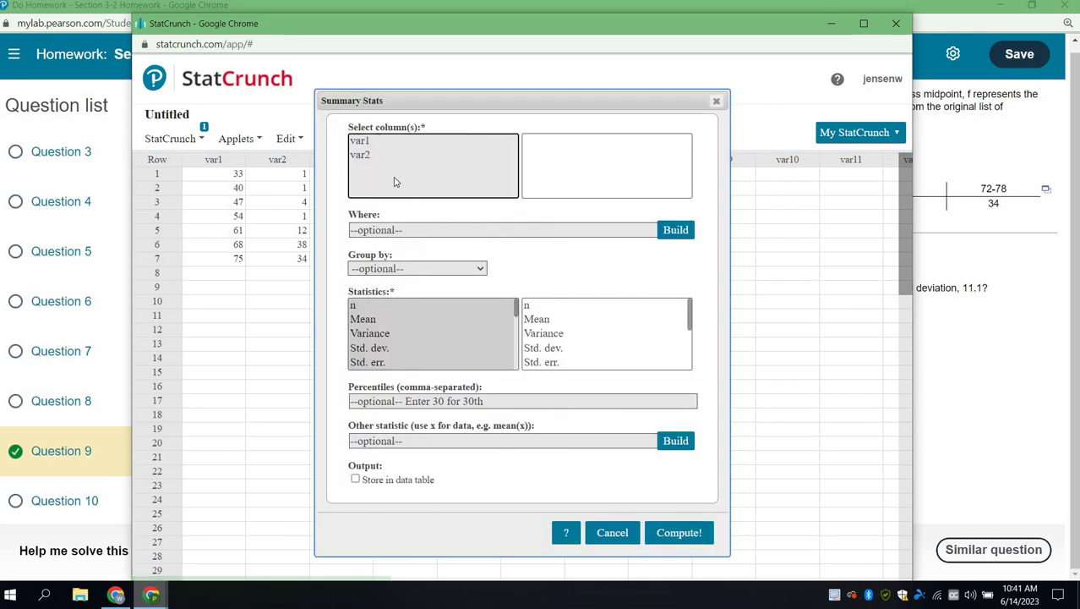
left_click(364, 142)
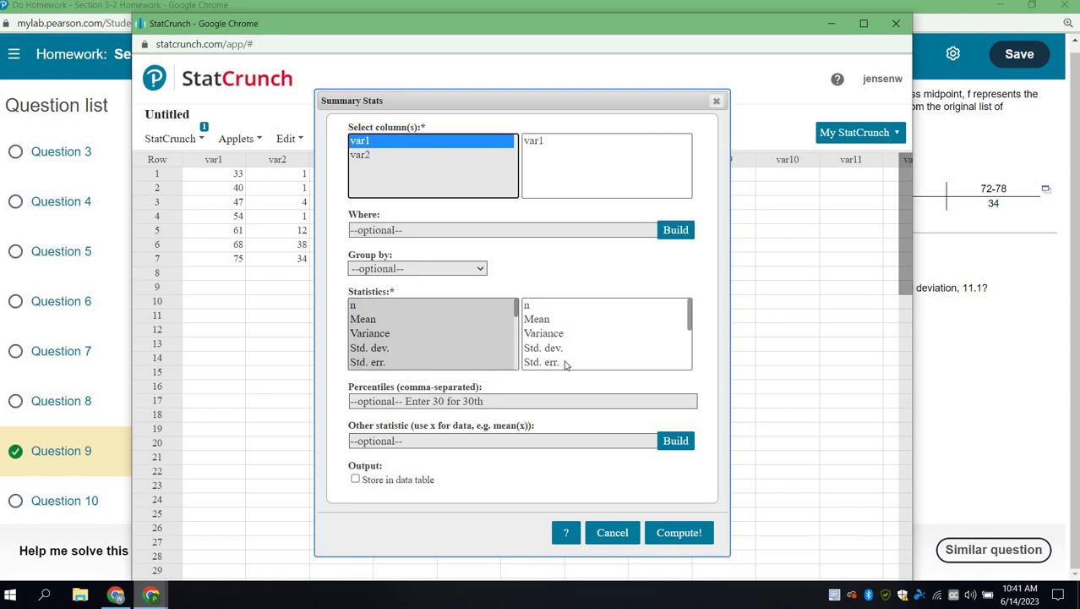
left_click(689, 533)
left_click(677, 533)
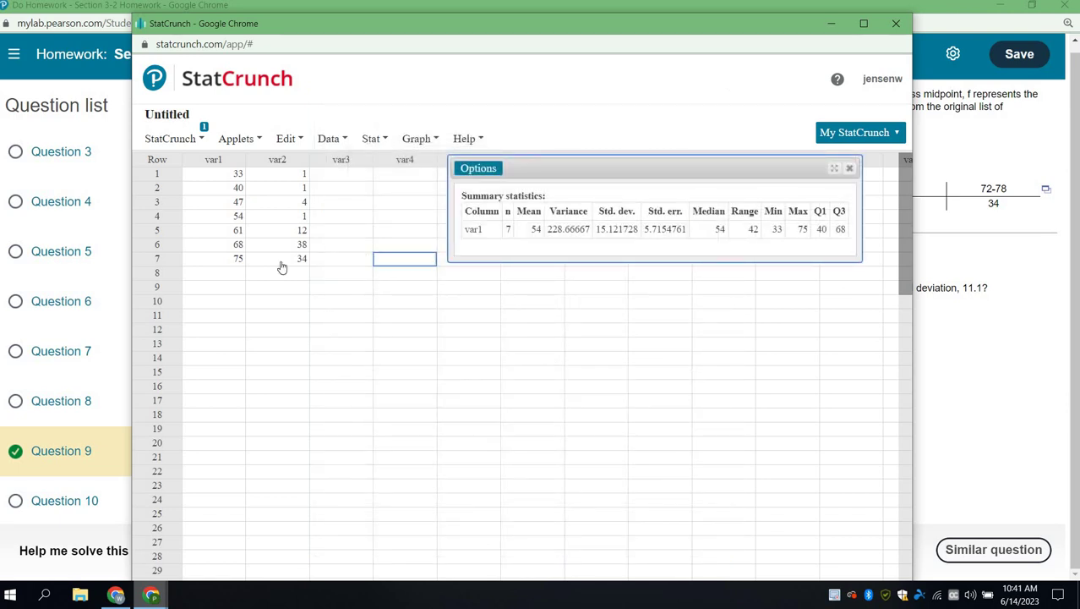